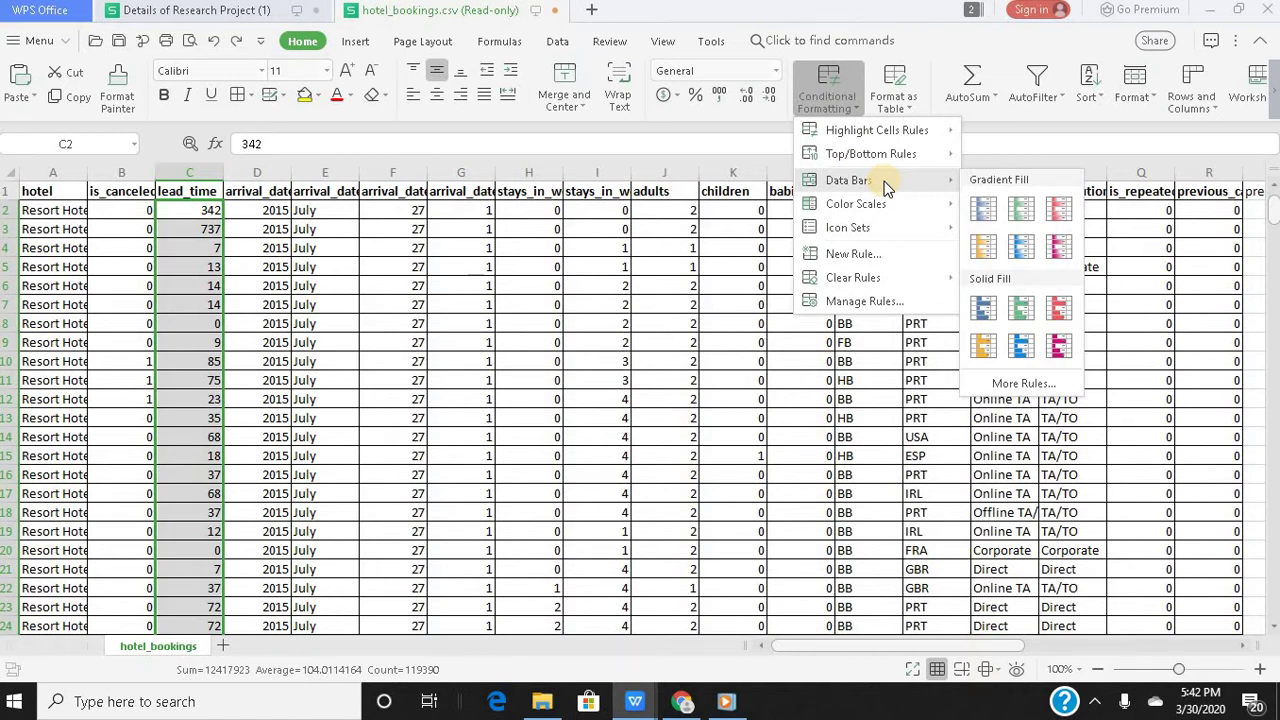
# Apply blue gradient-fill data bars to the lead_time column and look through the formatted rows
pyautogui.moveTo(895, 132)
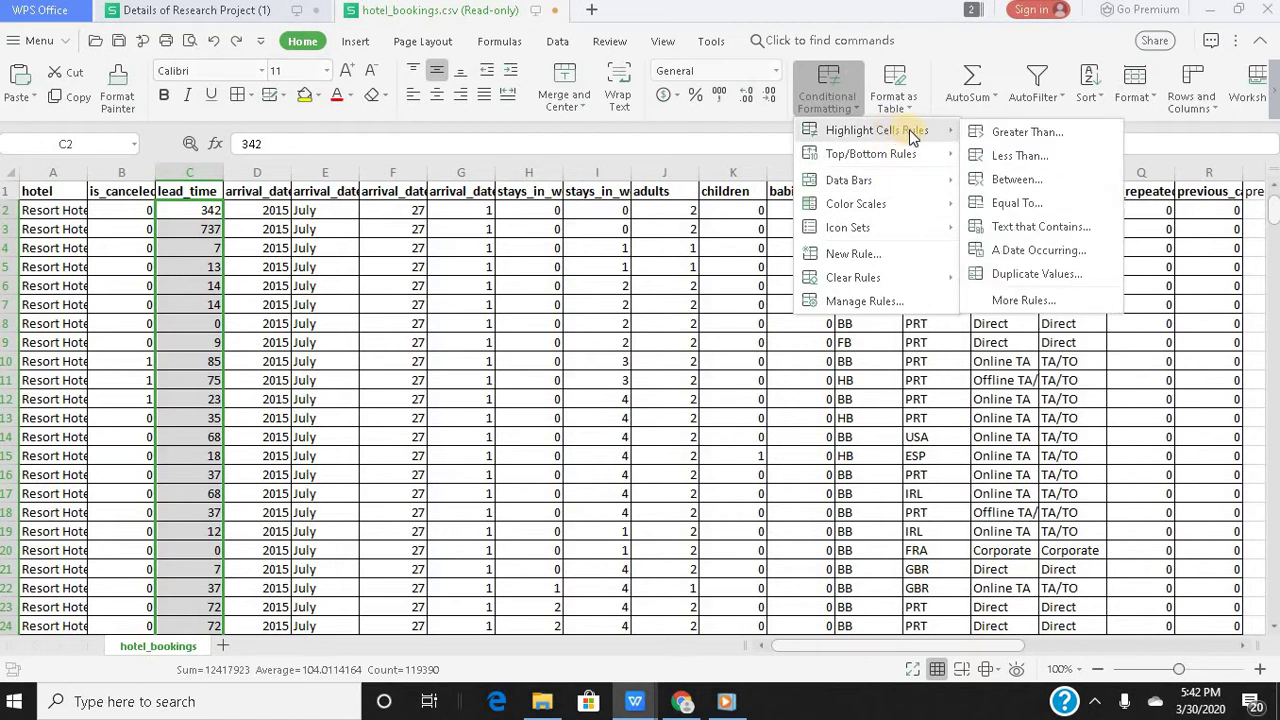
pyautogui.moveTo(893, 160)
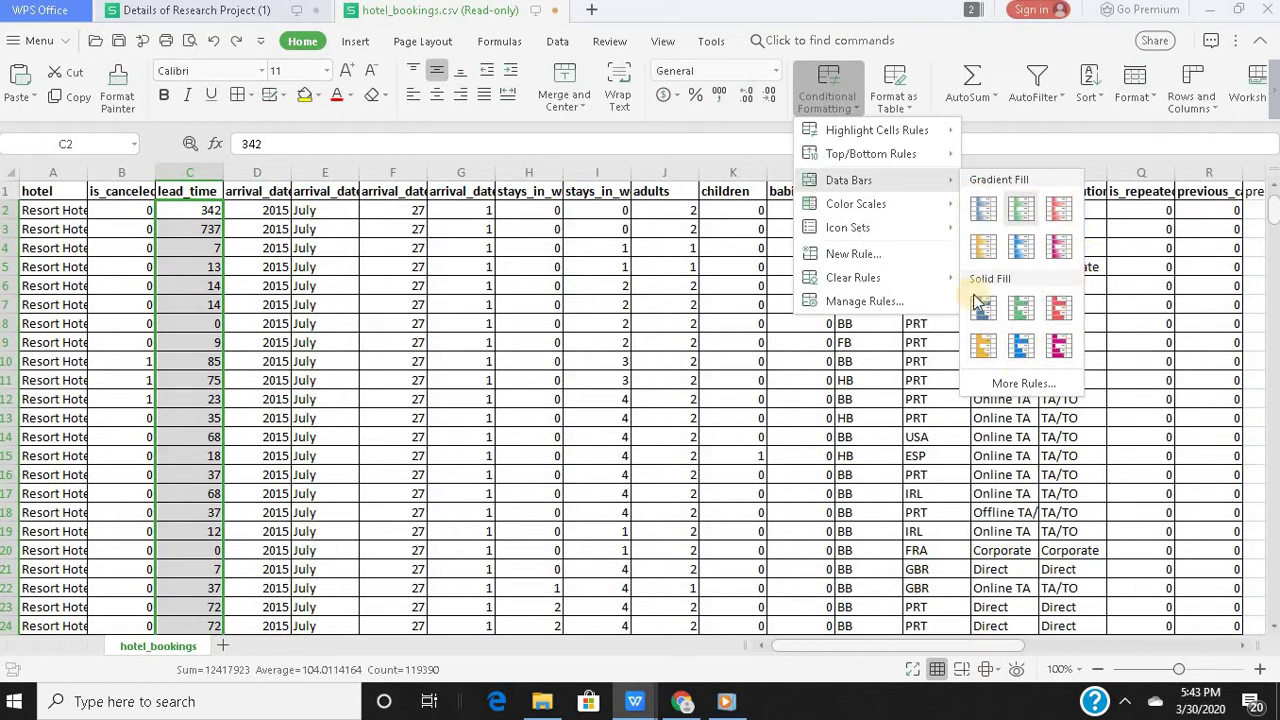
pyautogui.click(990, 217)
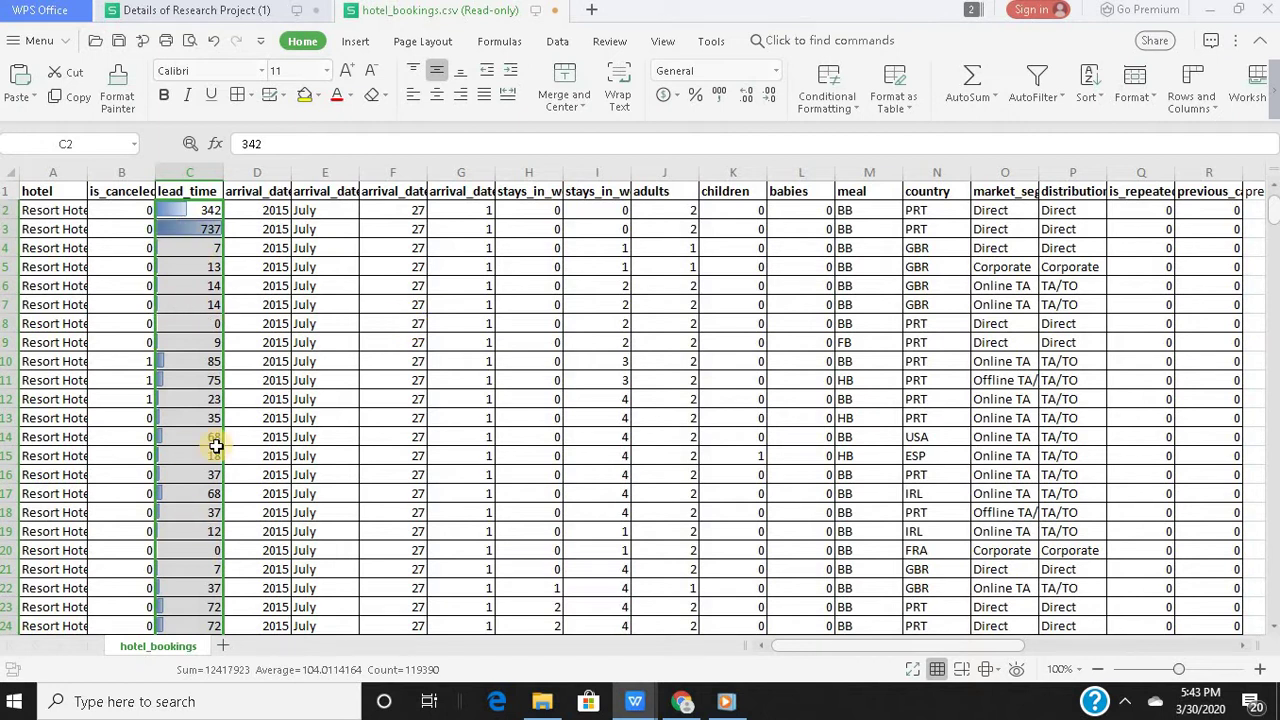
pyautogui.scroll(-8, 204, 395)
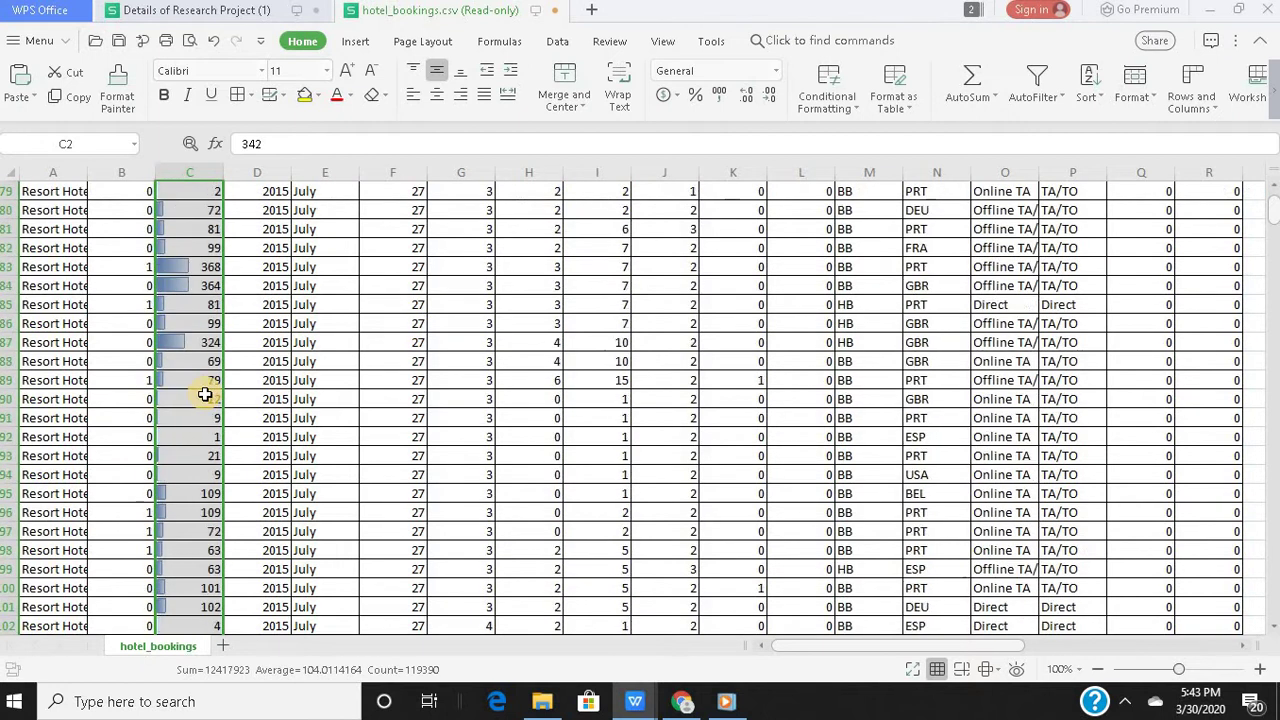
pyautogui.scroll(8, 204, 395)
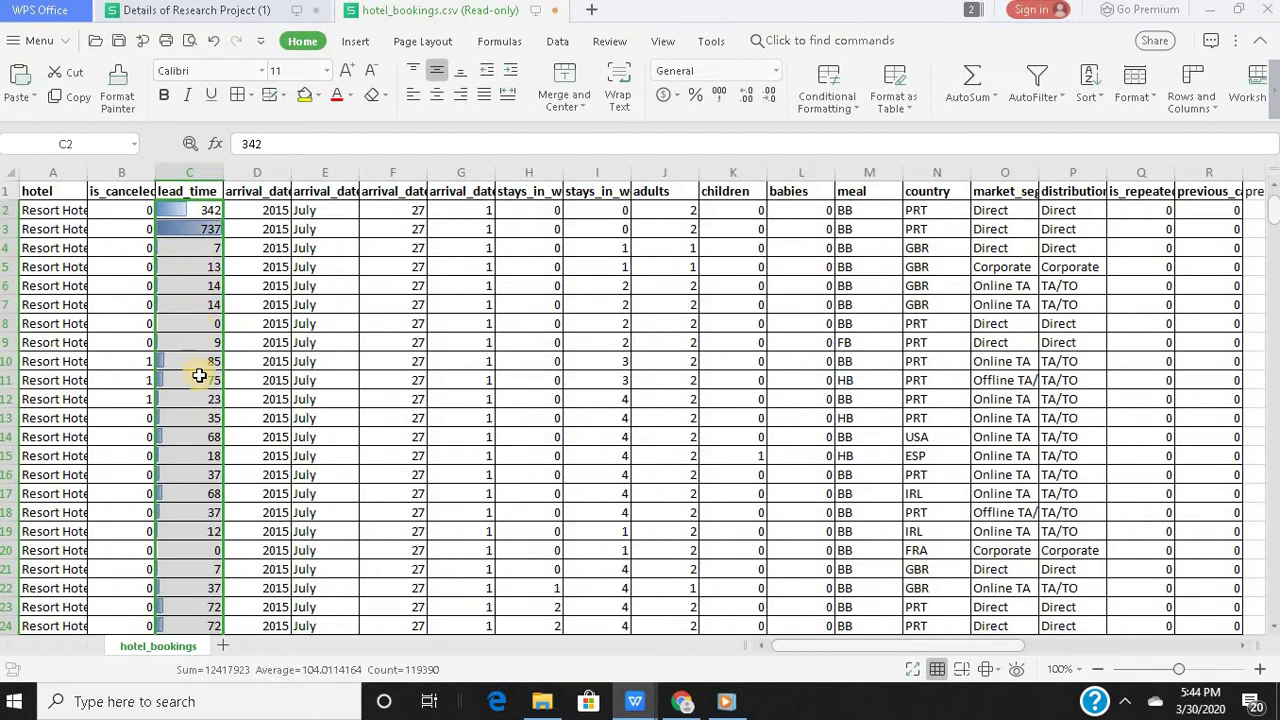
pyautogui.scroll(-20, 201, 459)
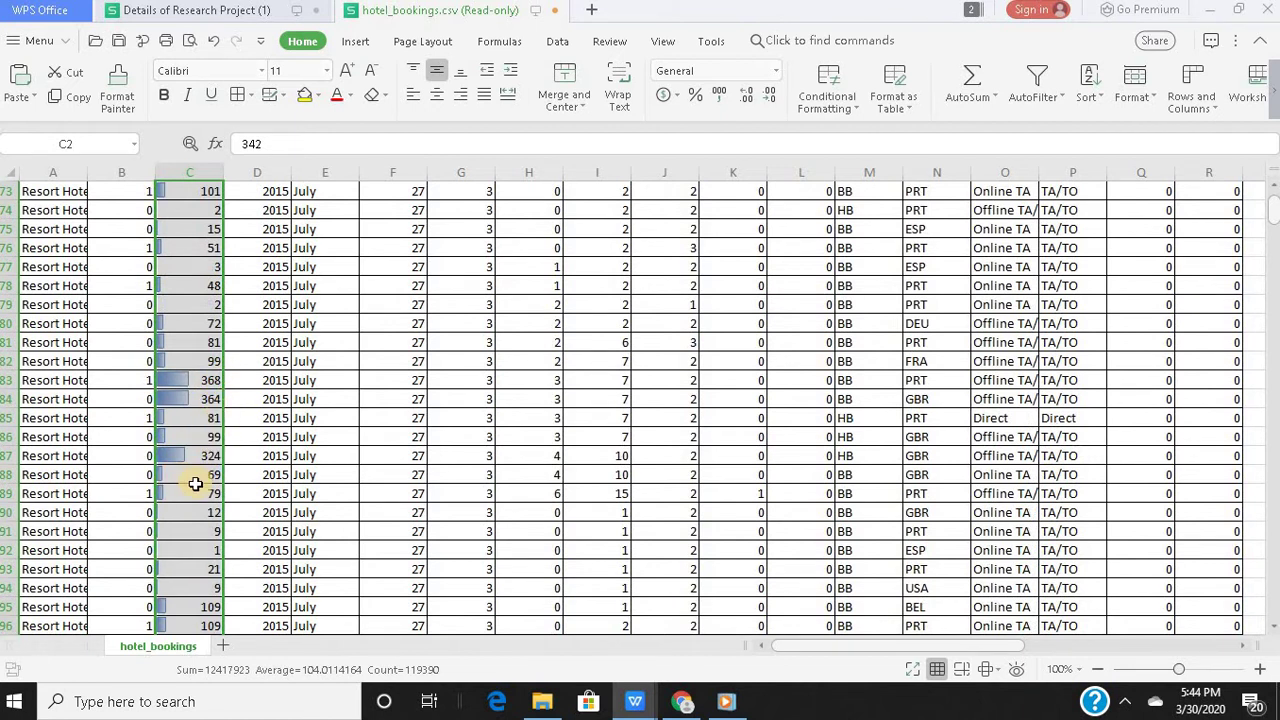
pyautogui.scroll(20, 195, 484)
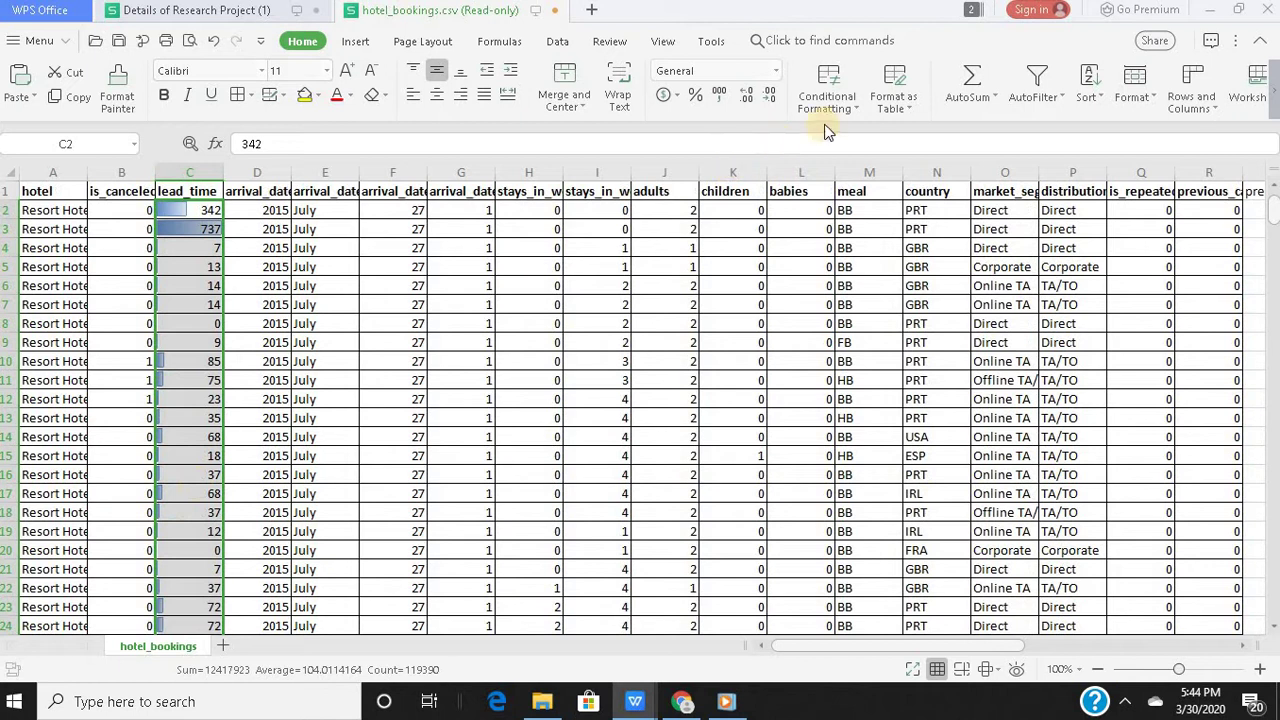
# Change the lead_time data bars to the green gradient fill and then to the red gradient fill
pyautogui.click(846, 110)
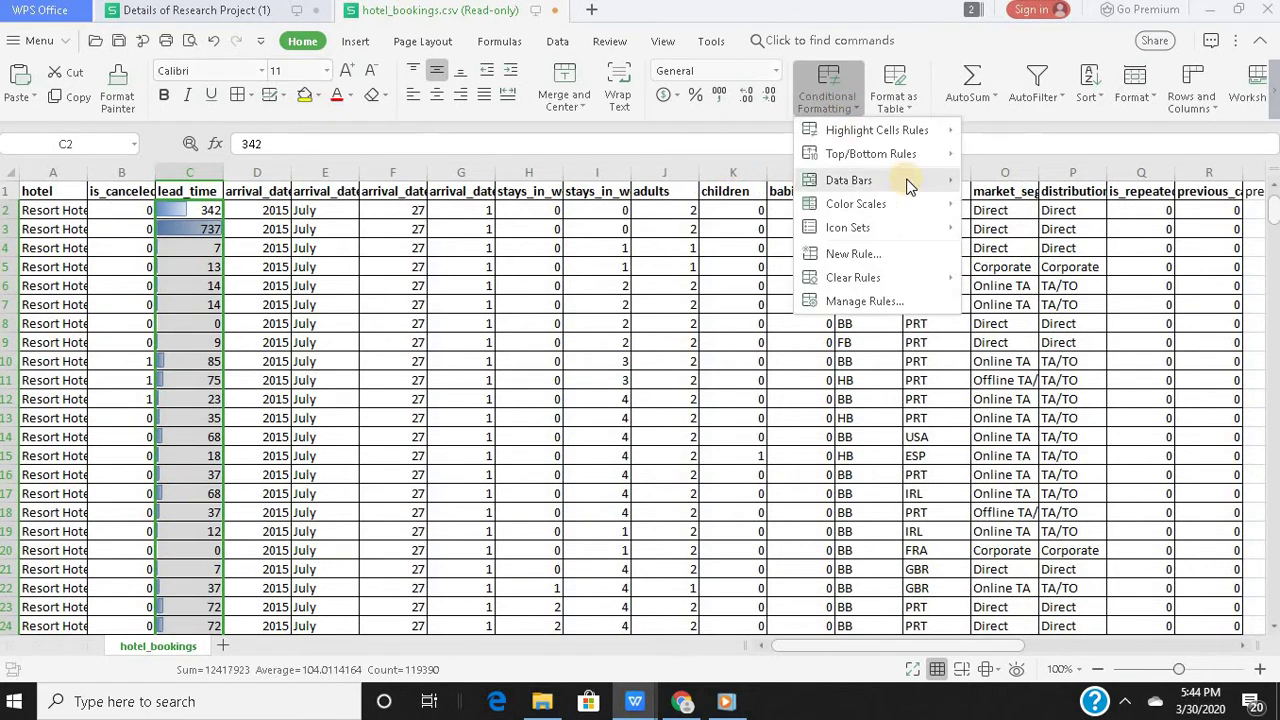
pyautogui.moveTo(915, 179)
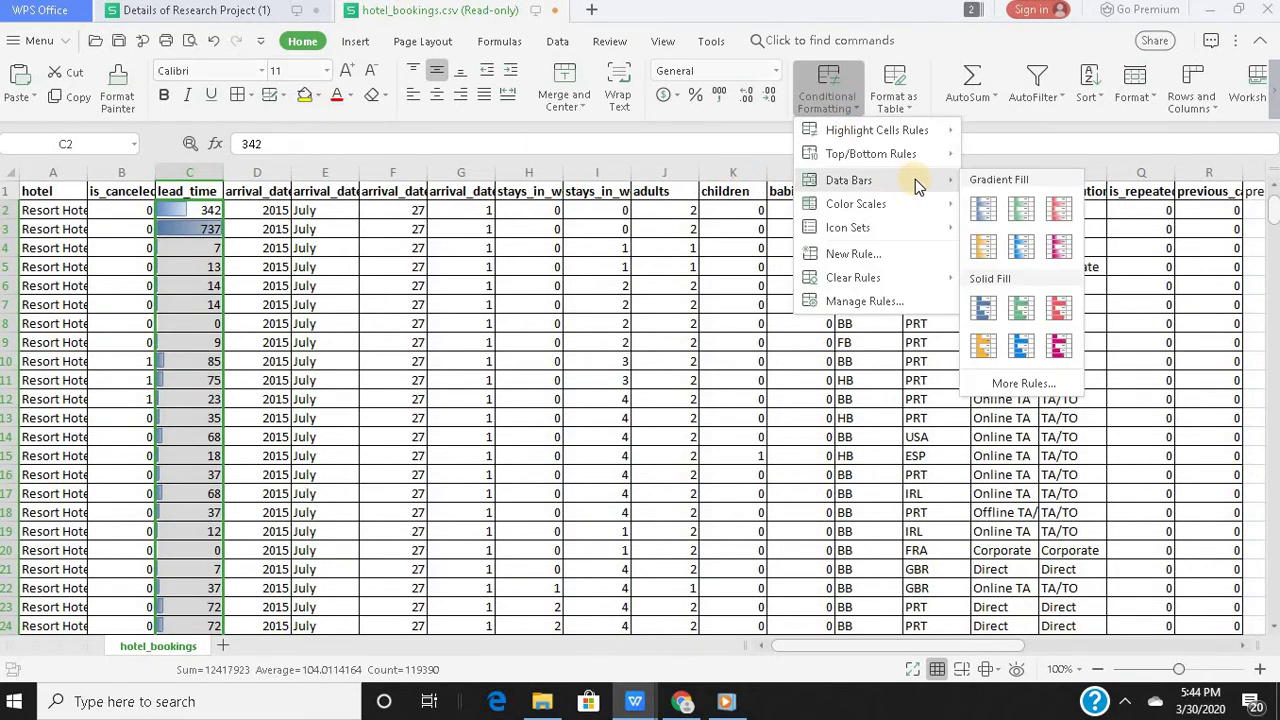
pyautogui.click(1014, 213)
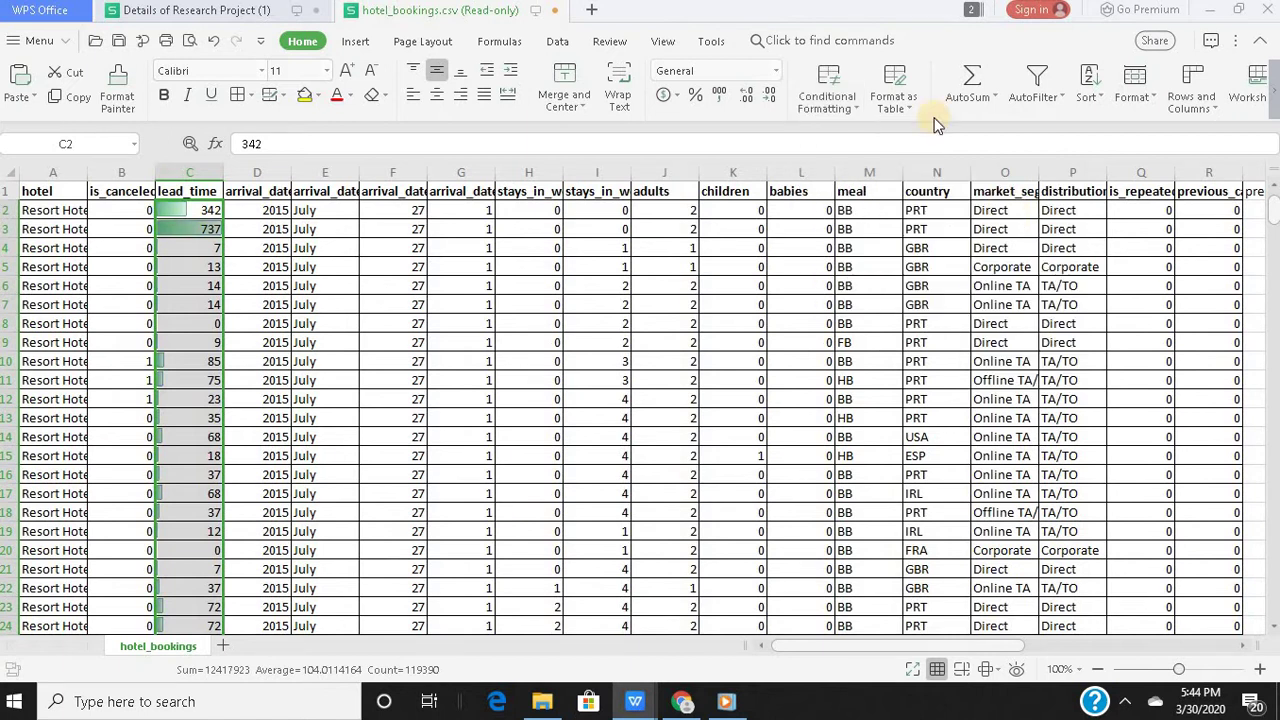
pyautogui.click(832, 108)
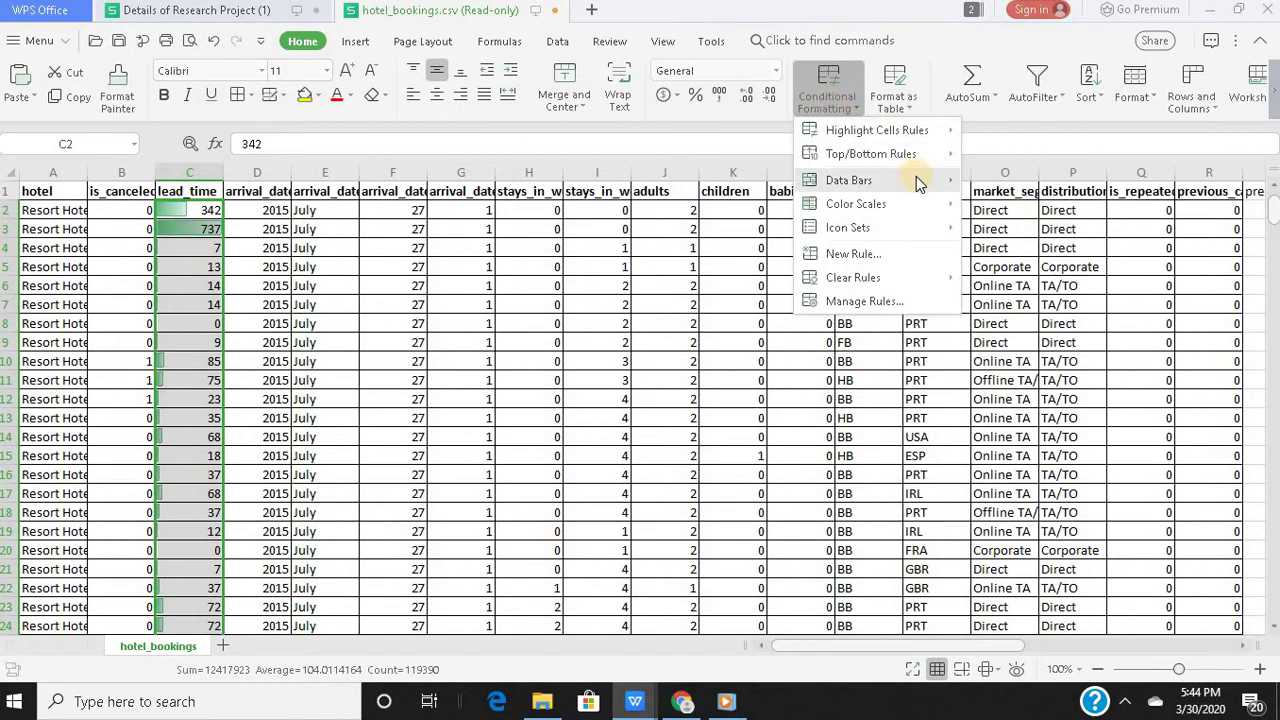
pyautogui.moveTo(916, 178)
pyautogui.click(1057, 211)
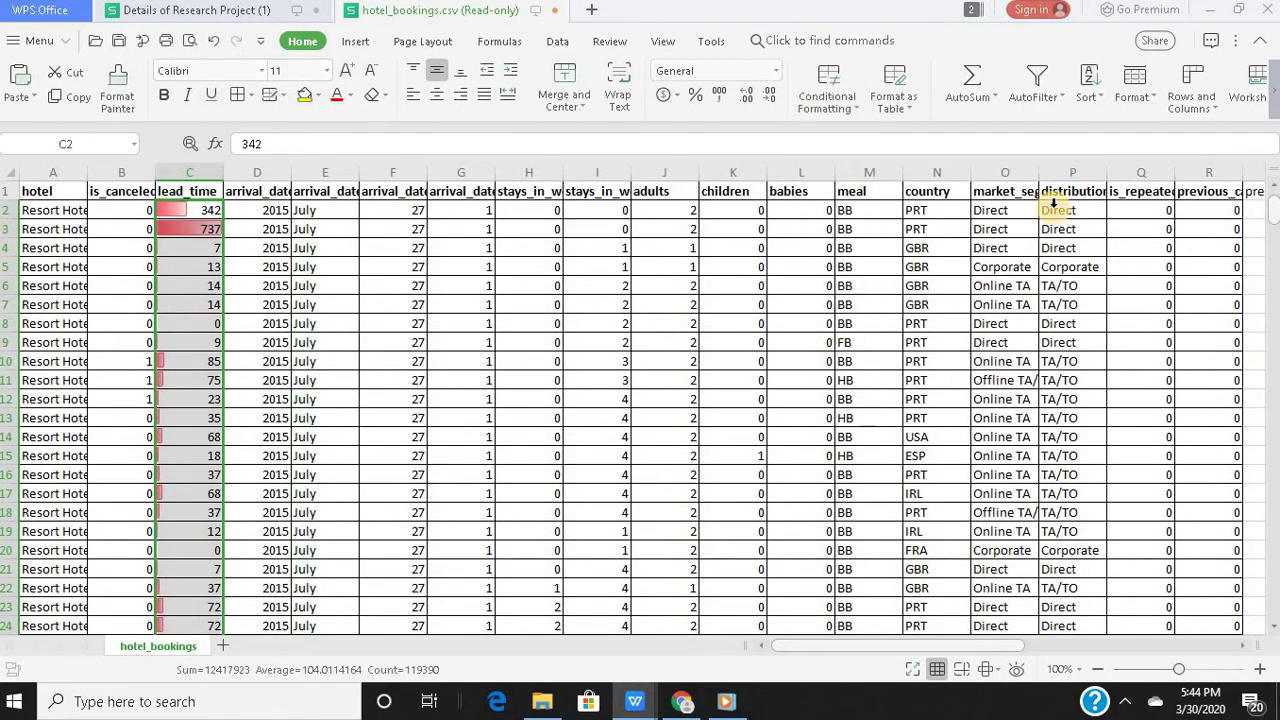
# Change the lead_time data bars to the orange gradient fill
pyautogui.click(832, 106)
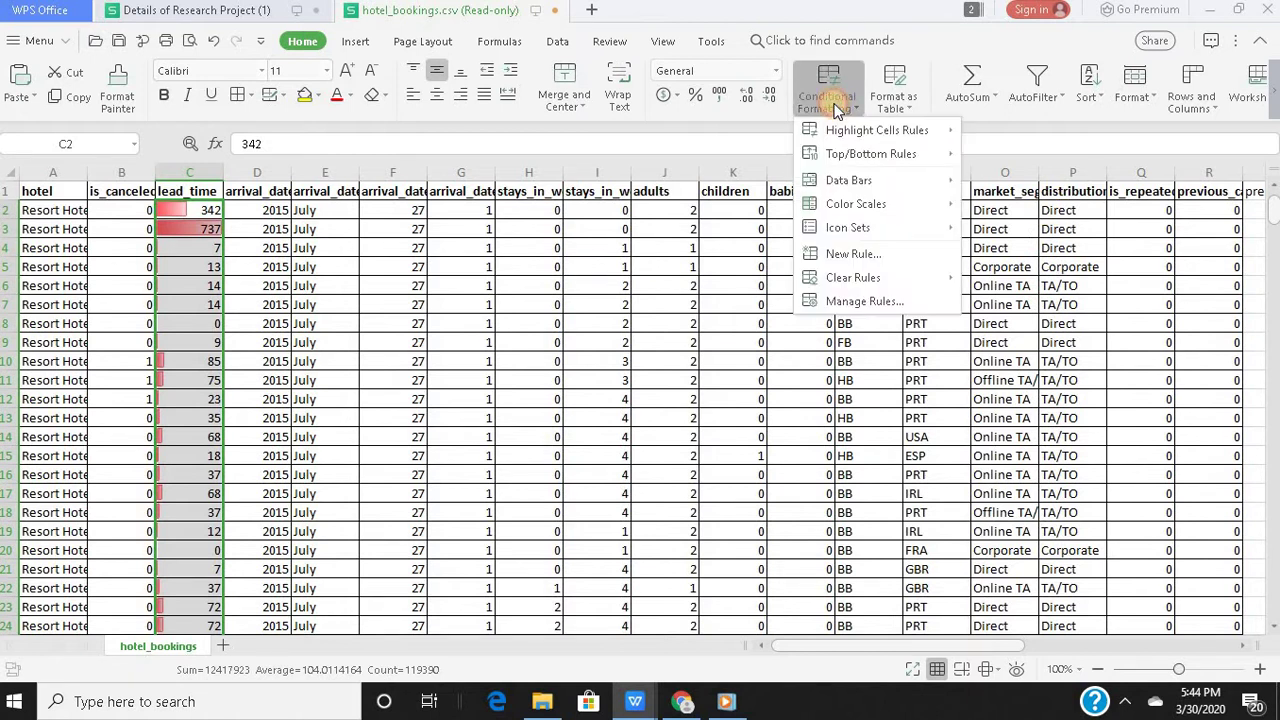
pyautogui.moveTo(944, 182)
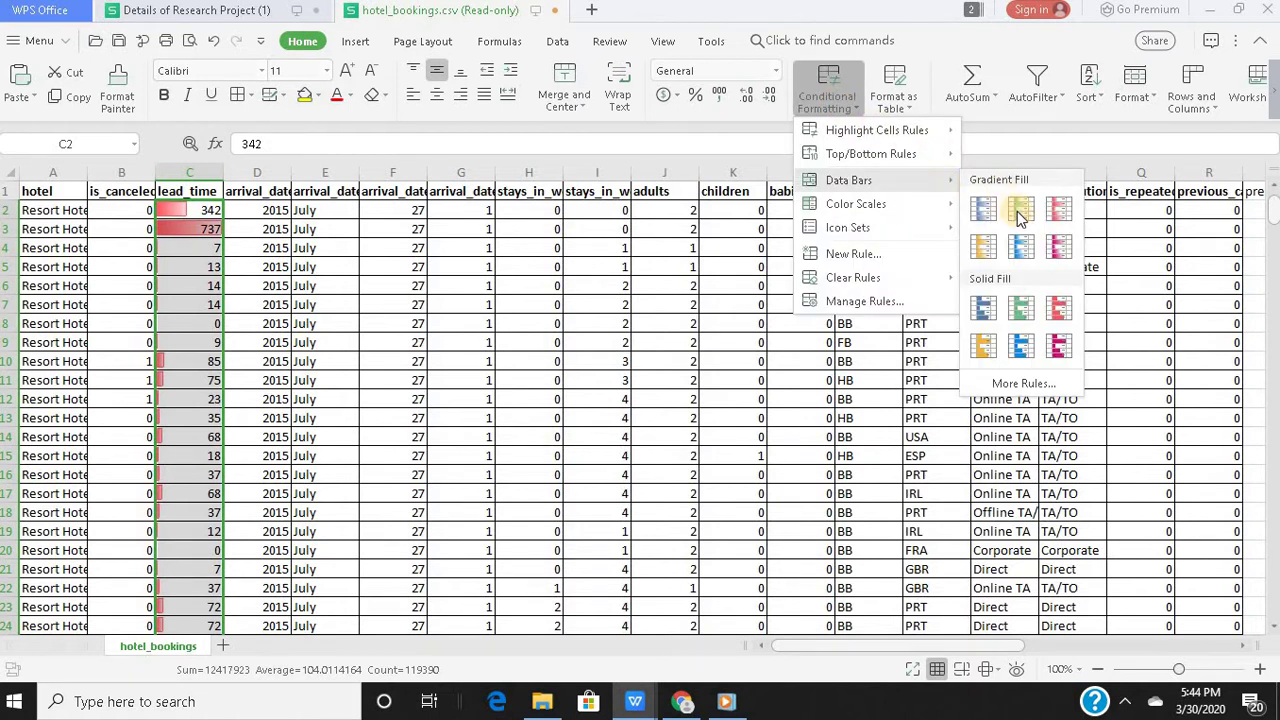
pyautogui.click(995, 238)
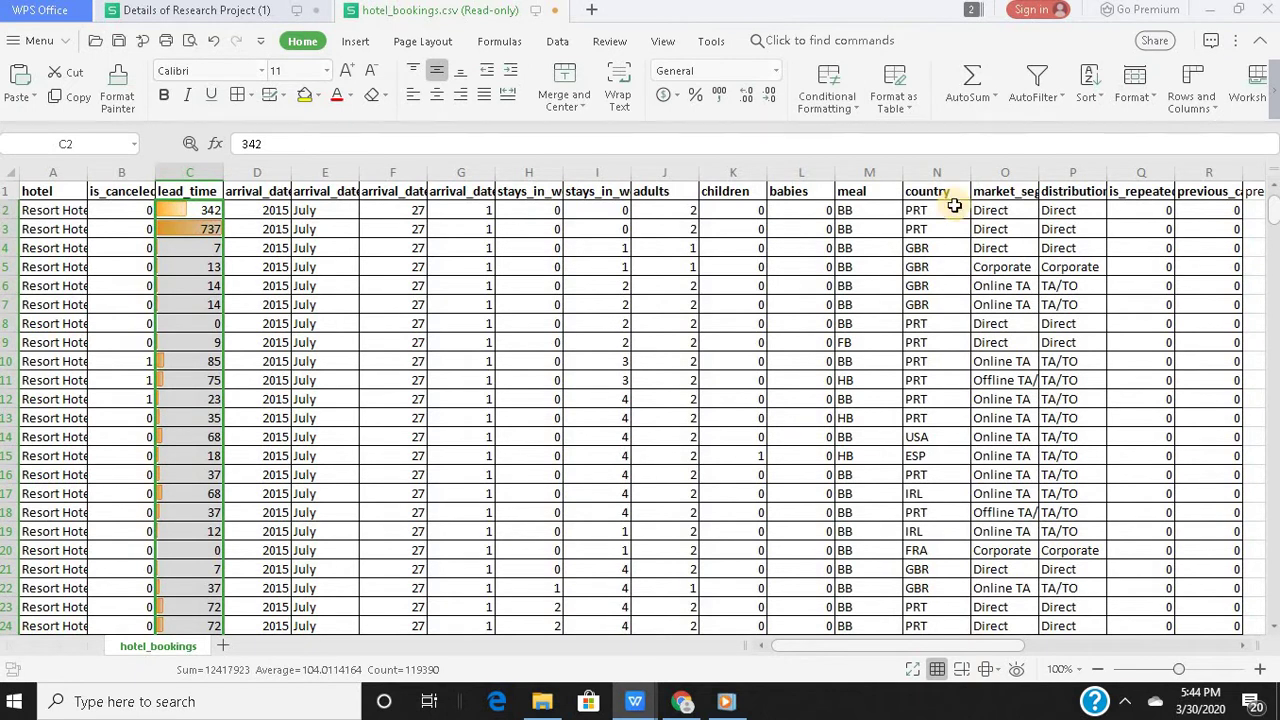
# Change the lead_time data bars to the pink gradient fill and then to the pink solid fill
pyautogui.click(836, 106)
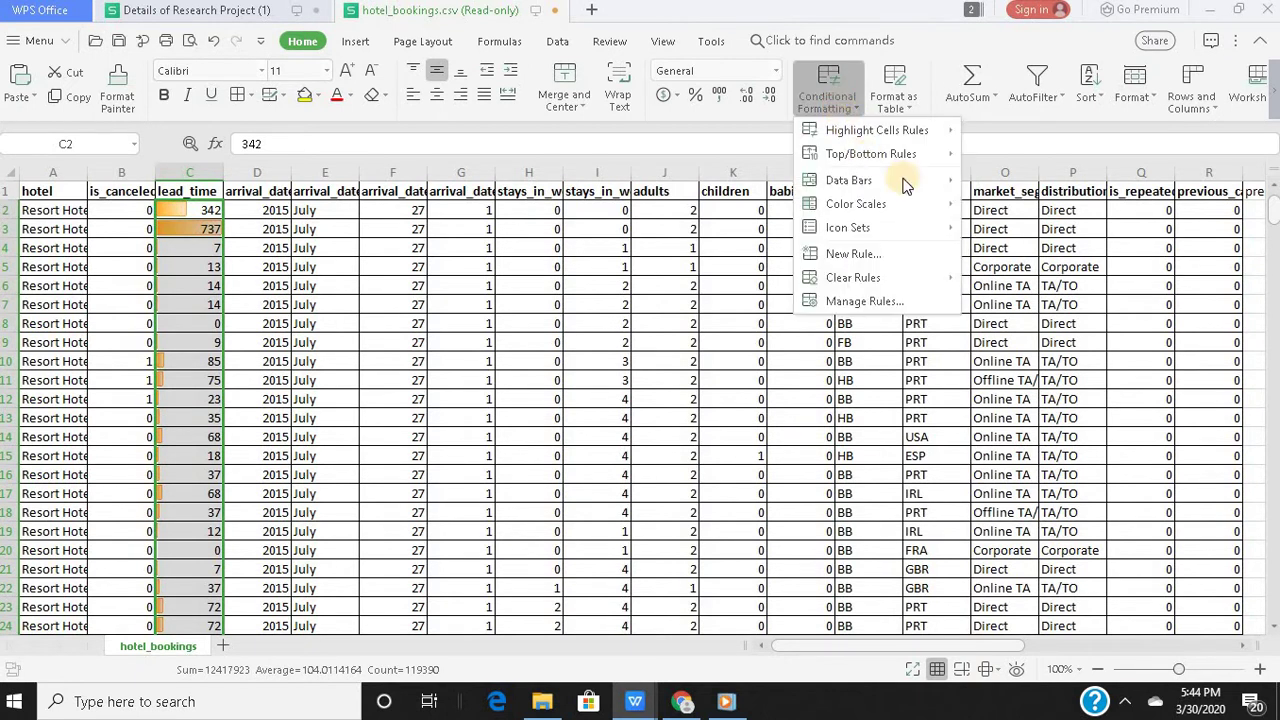
pyautogui.moveTo(925, 184)
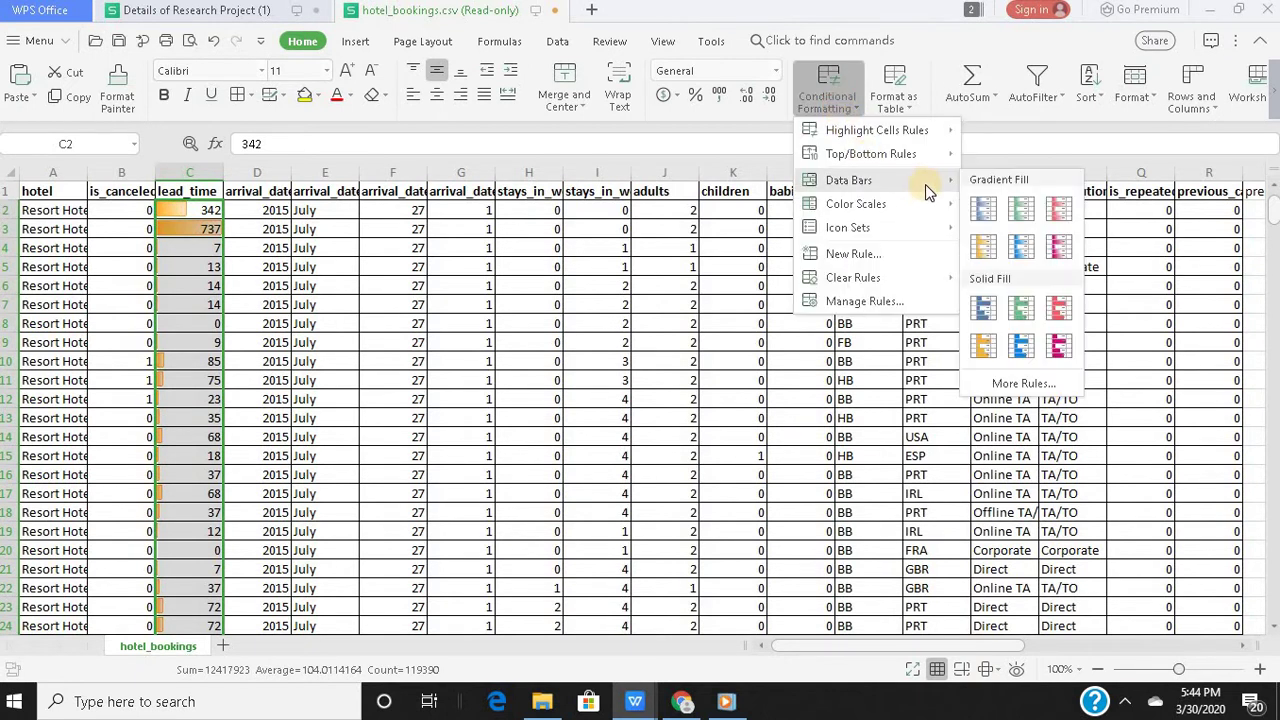
pyautogui.click(1060, 250)
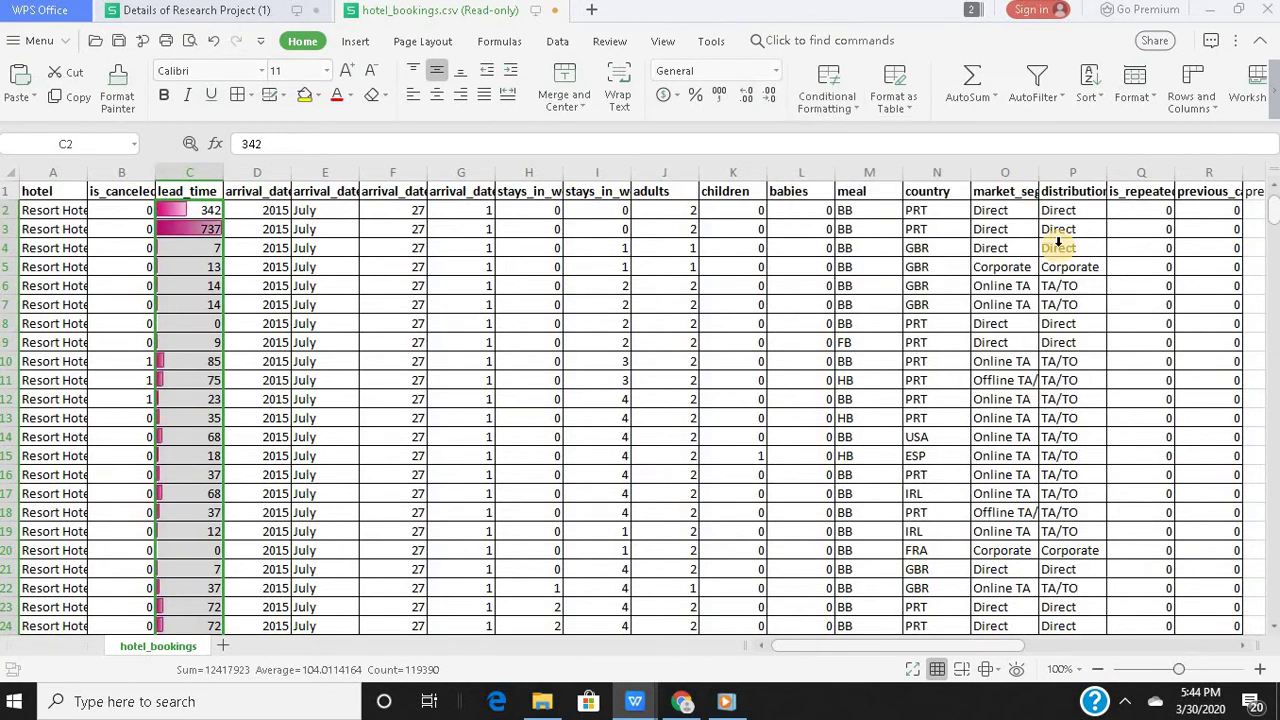
pyautogui.click(838, 99)
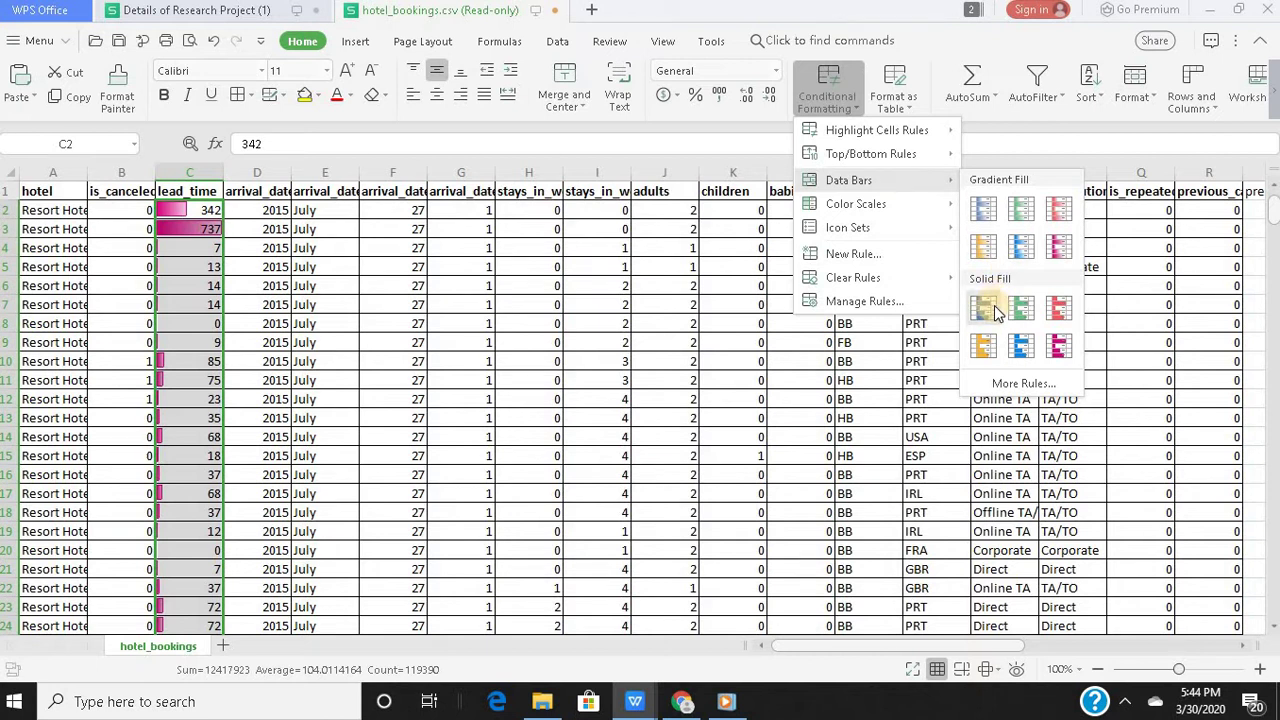
pyautogui.click(1057, 350)
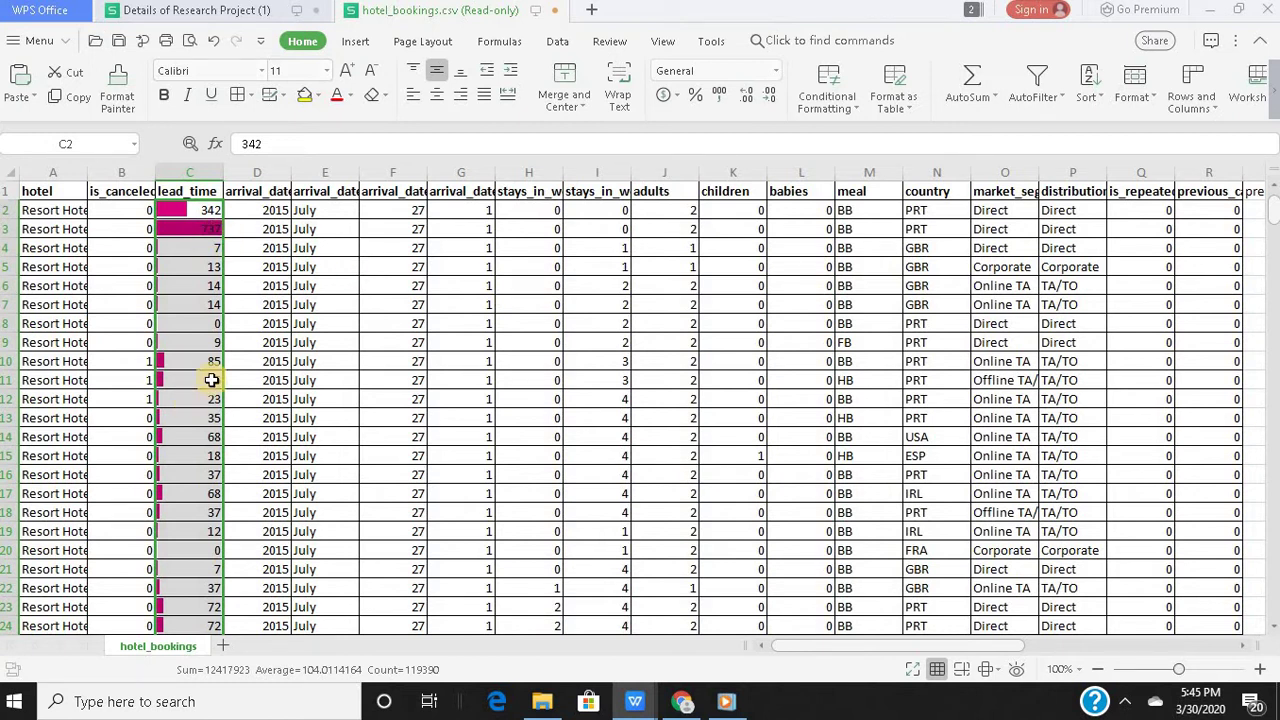
# Create a custom data bar rule for the lead_time column with a solid dark orange fill
pyautogui.click(845, 100)
pyautogui.moveTo(922, 160)
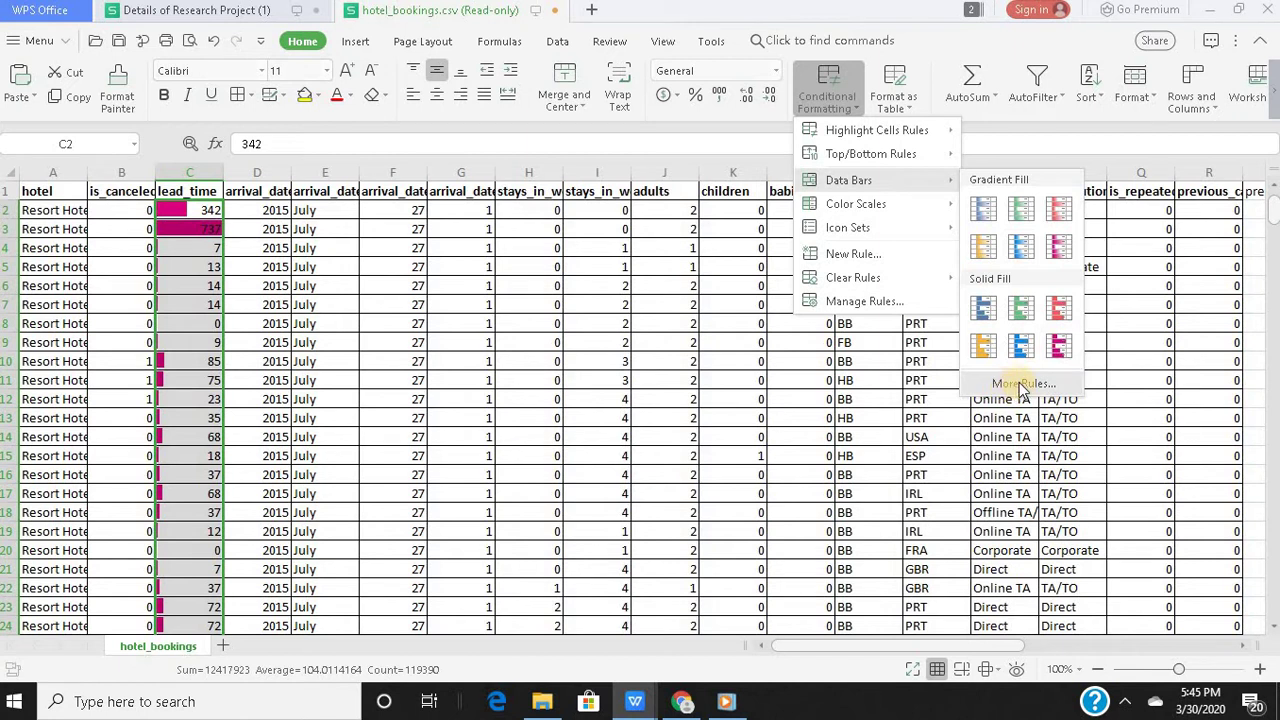
pyautogui.click(1019, 383)
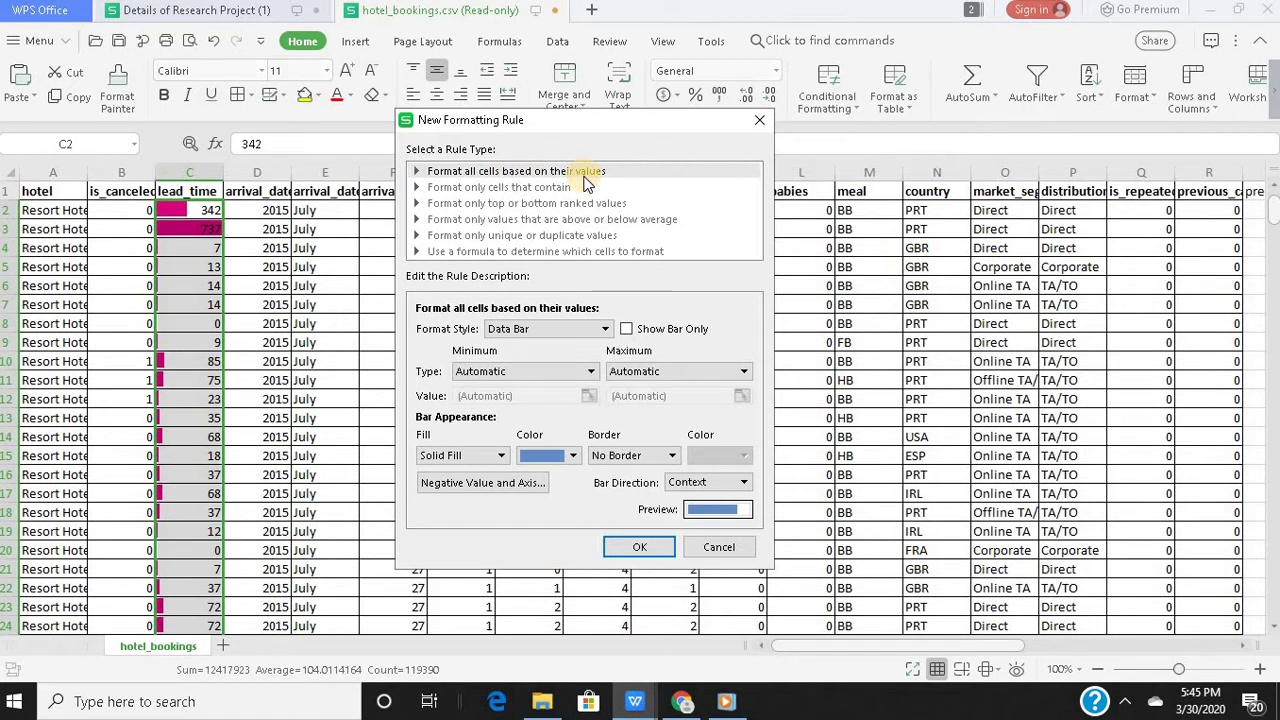
pyautogui.click(573, 455)
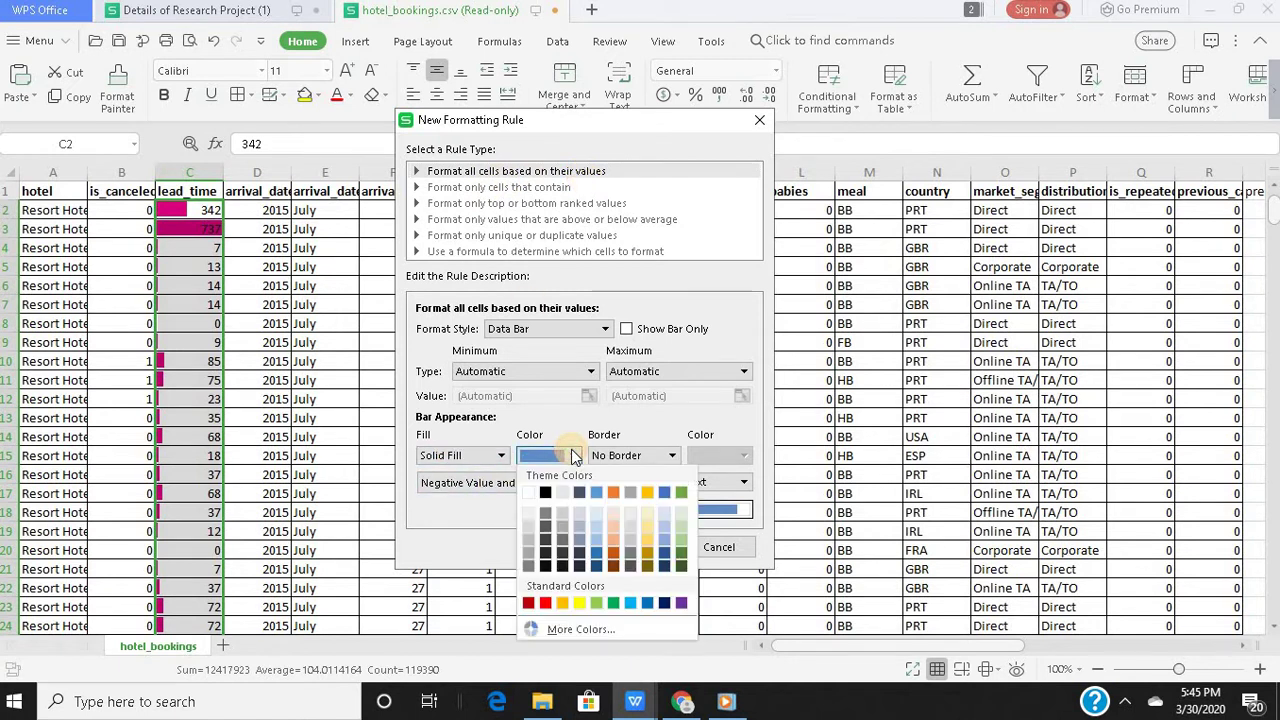
pyautogui.click(613, 556)
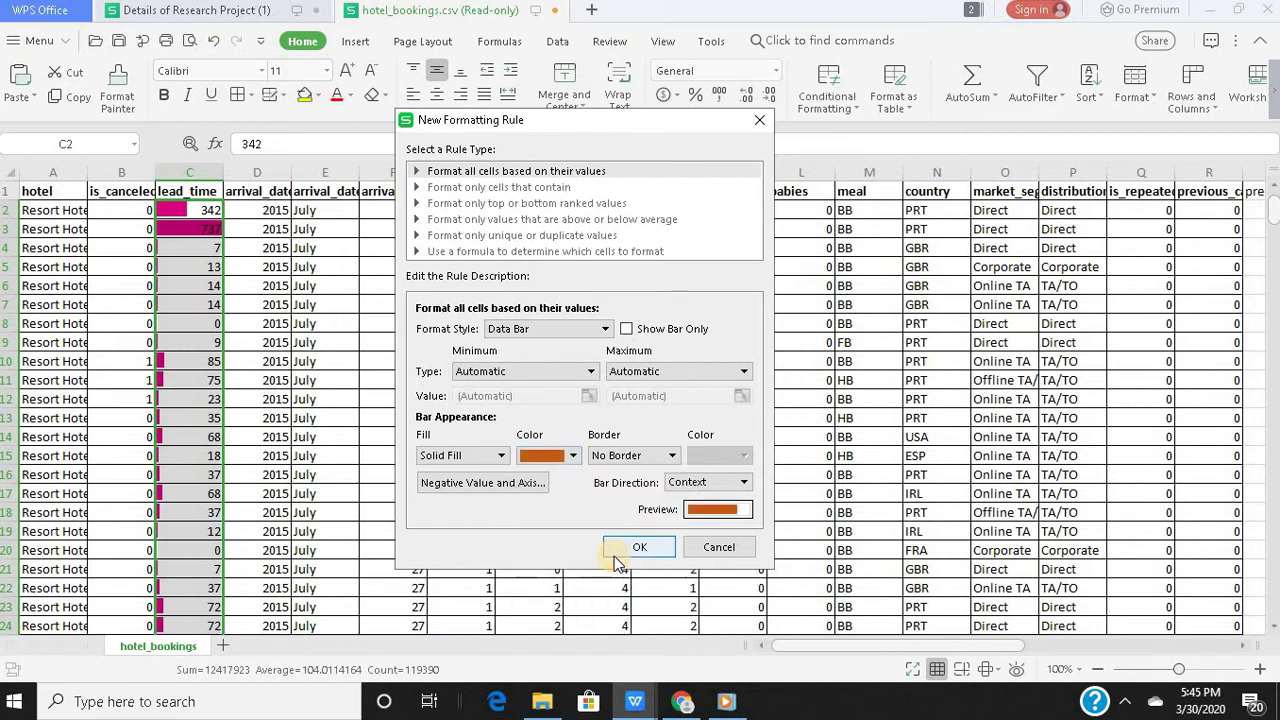
pyautogui.click(634, 552)
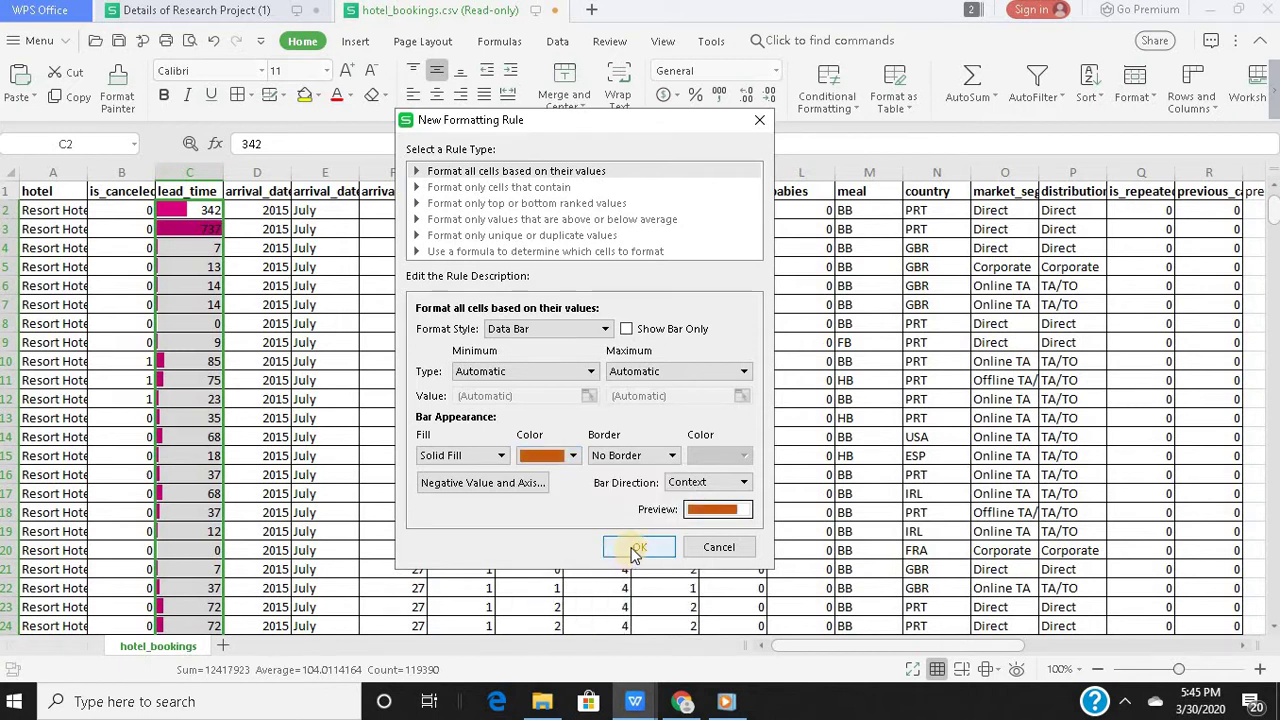
pyautogui.click(635, 550)
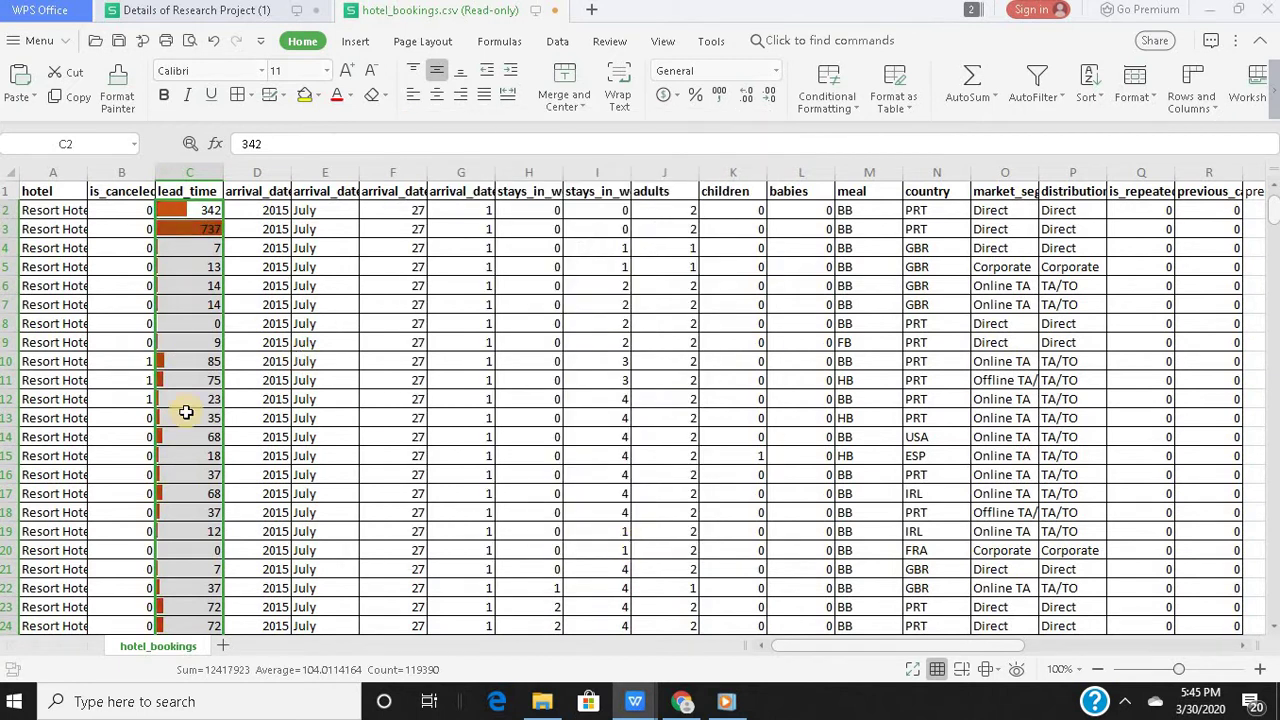
# Start a new formatting rule for lead_time that formats only cells that contain a specified Cell Value
pyautogui.click(857, 108)
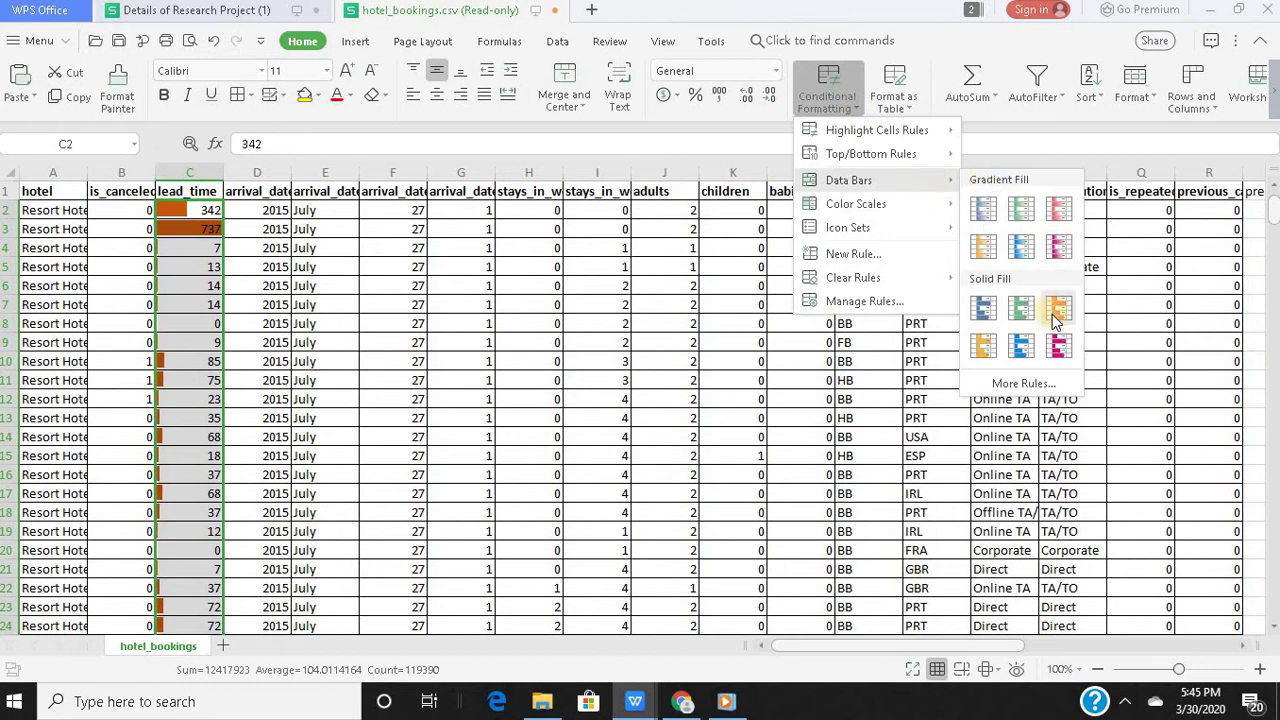
pyautogui.click(1032, 381)
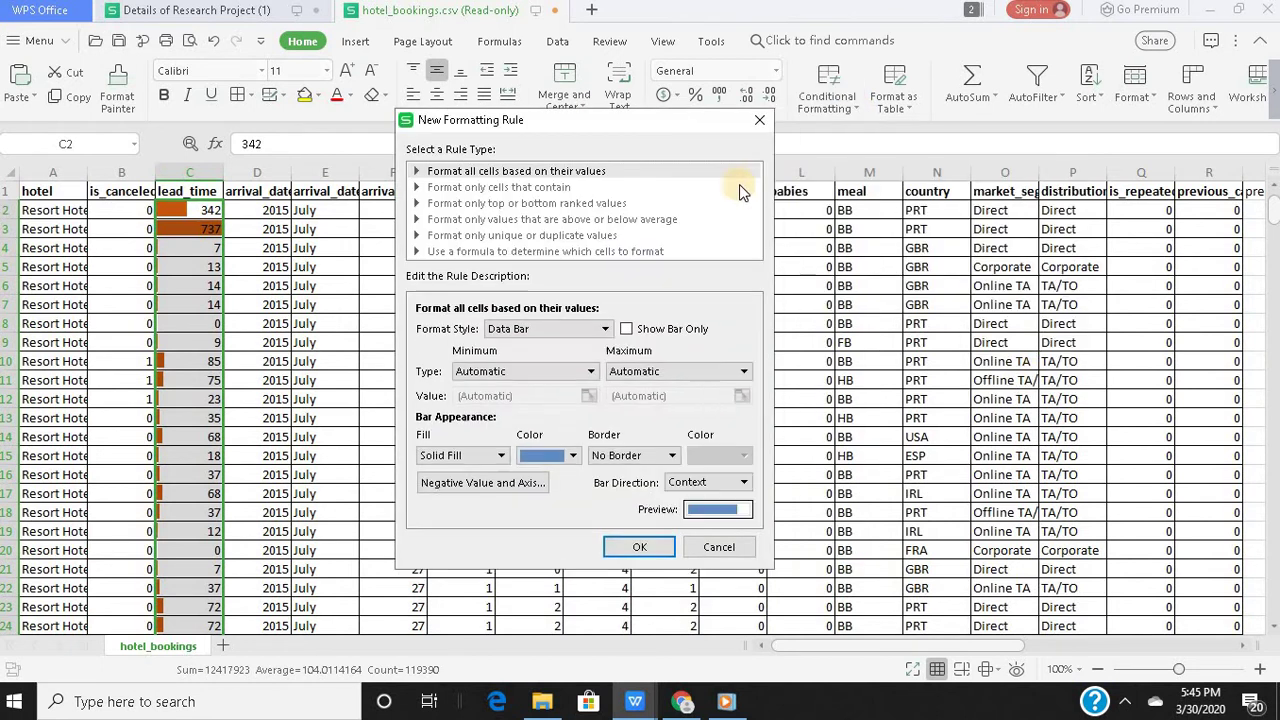
pyautogui.click(510, 188)
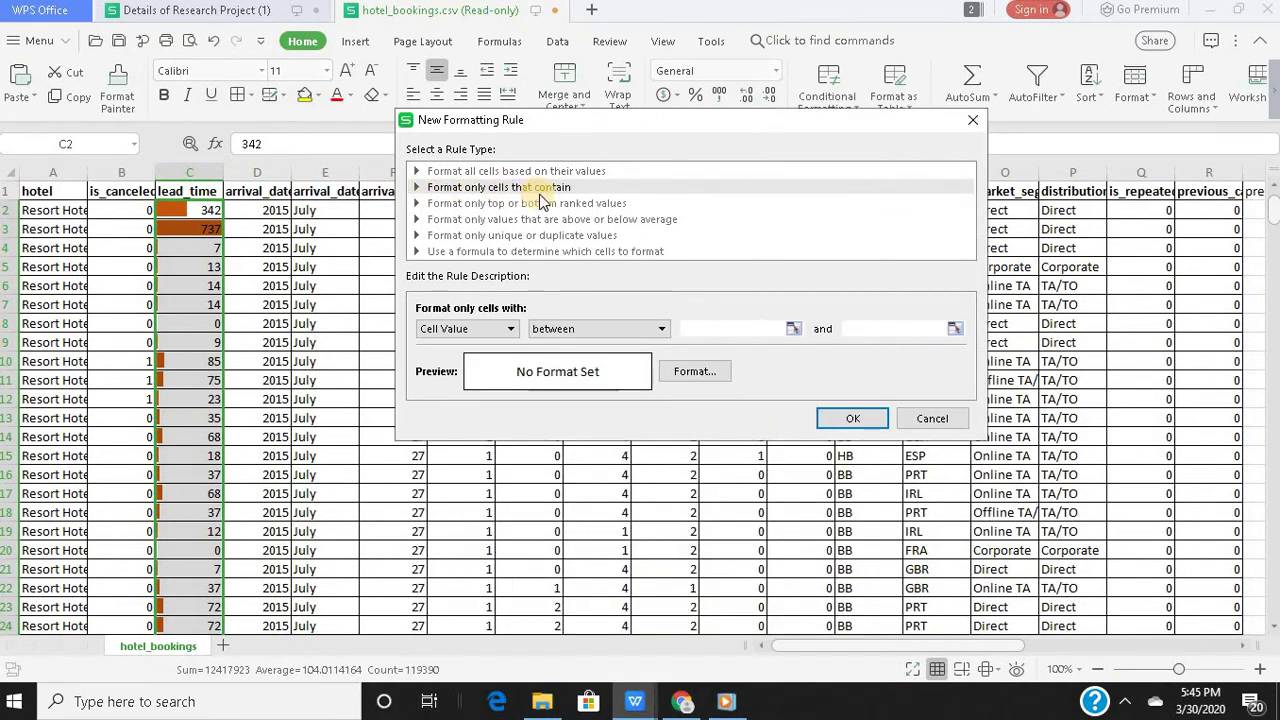
pyautogui.click(510, 328)
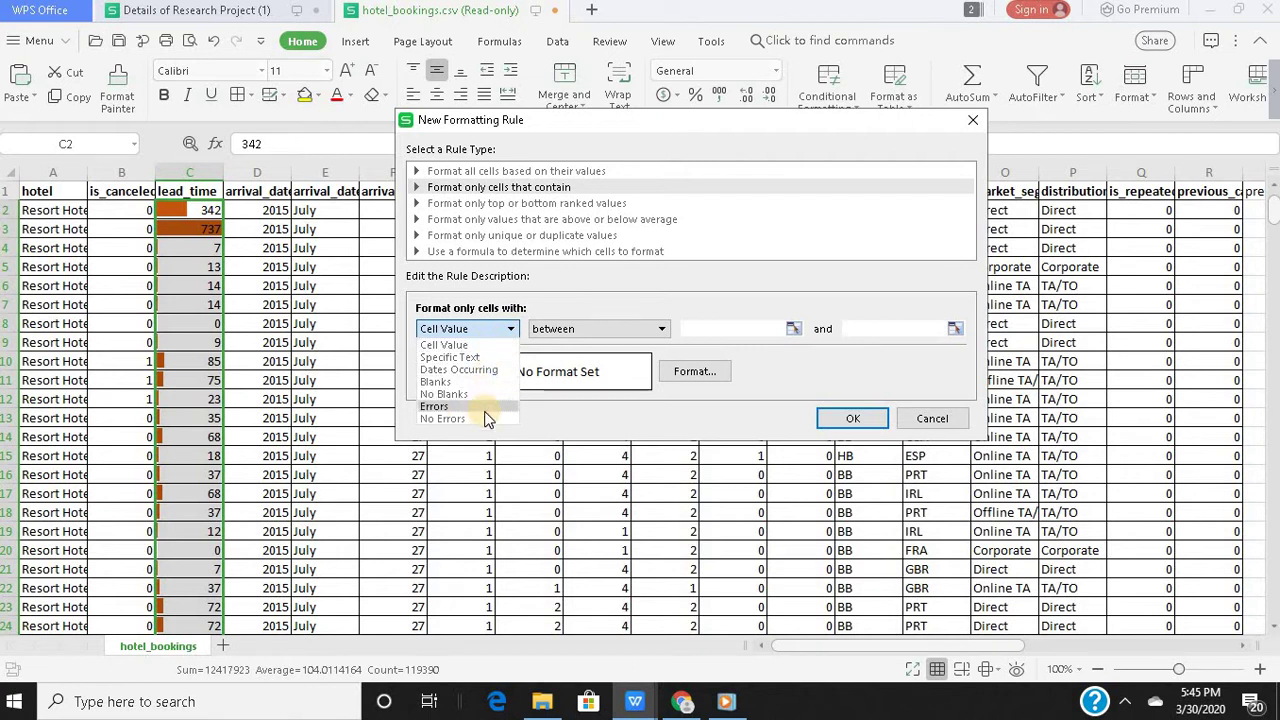
pyautogui.click(475, 343)
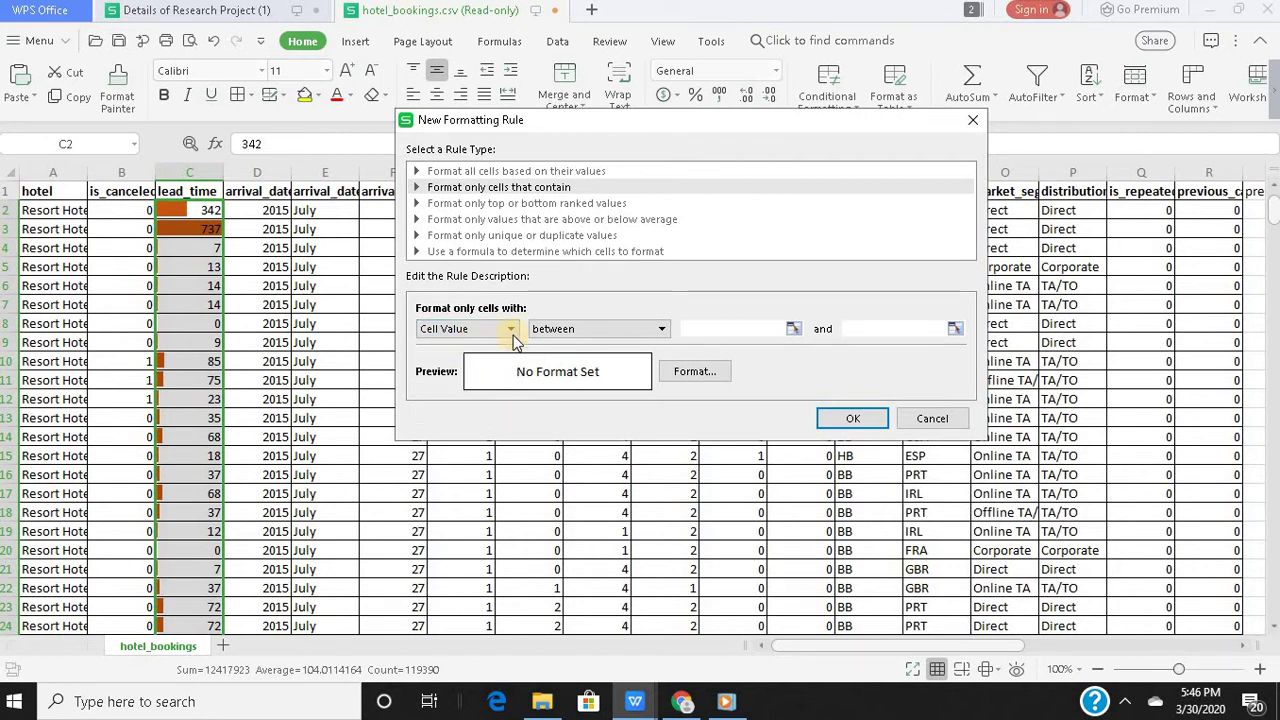
# Set the lead_time rule to format only cells with a value between 100 and 300
pyautogui.click(632, 330)
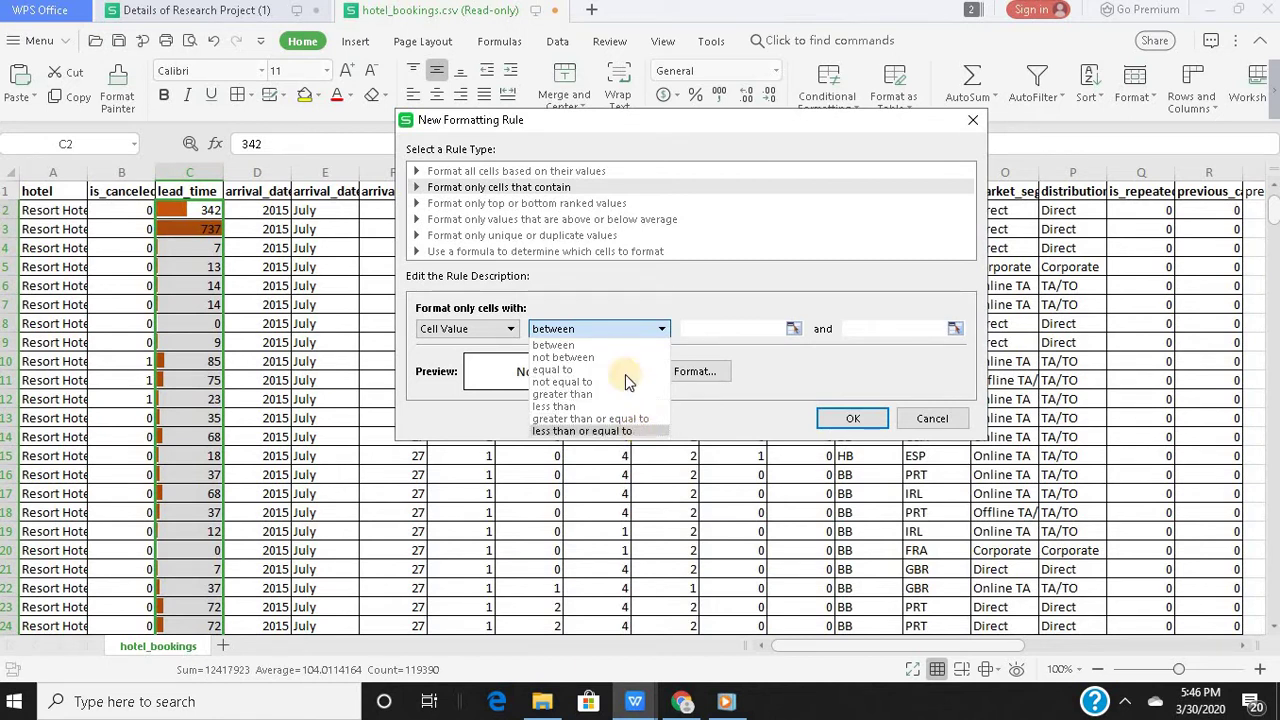
pyautogui.click(616, 330)
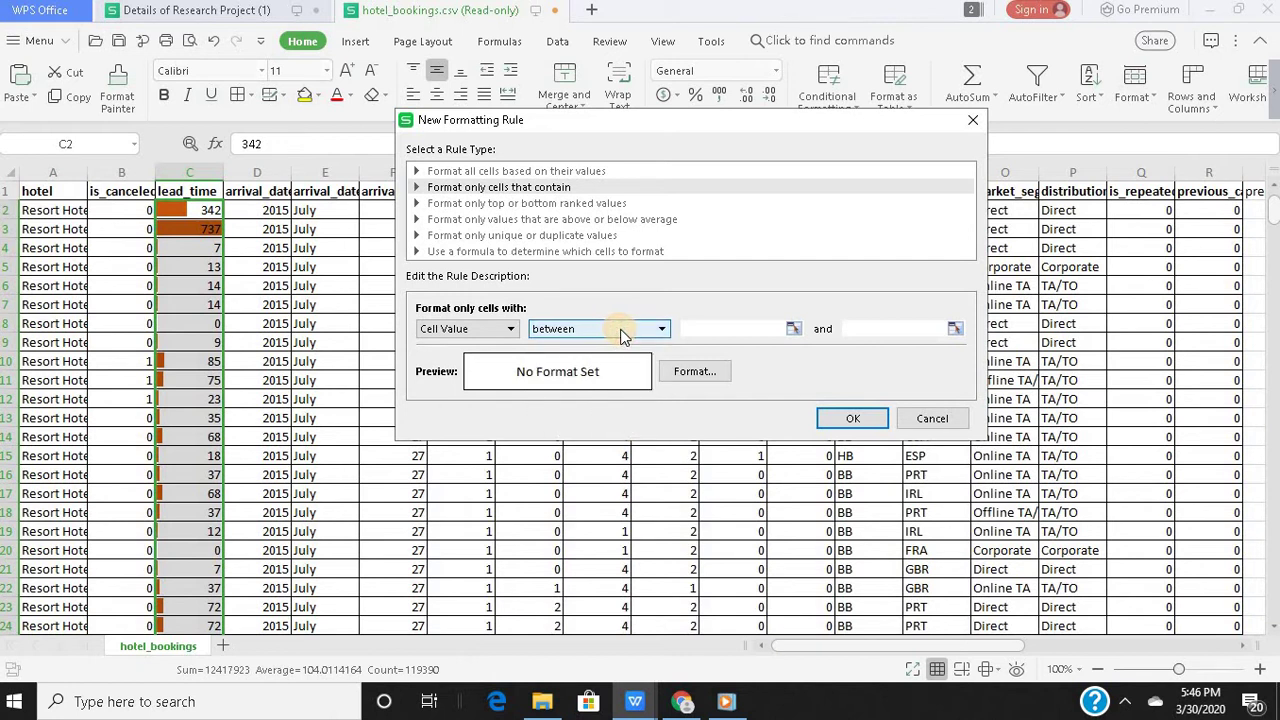
pyautogui.click(703, 328)
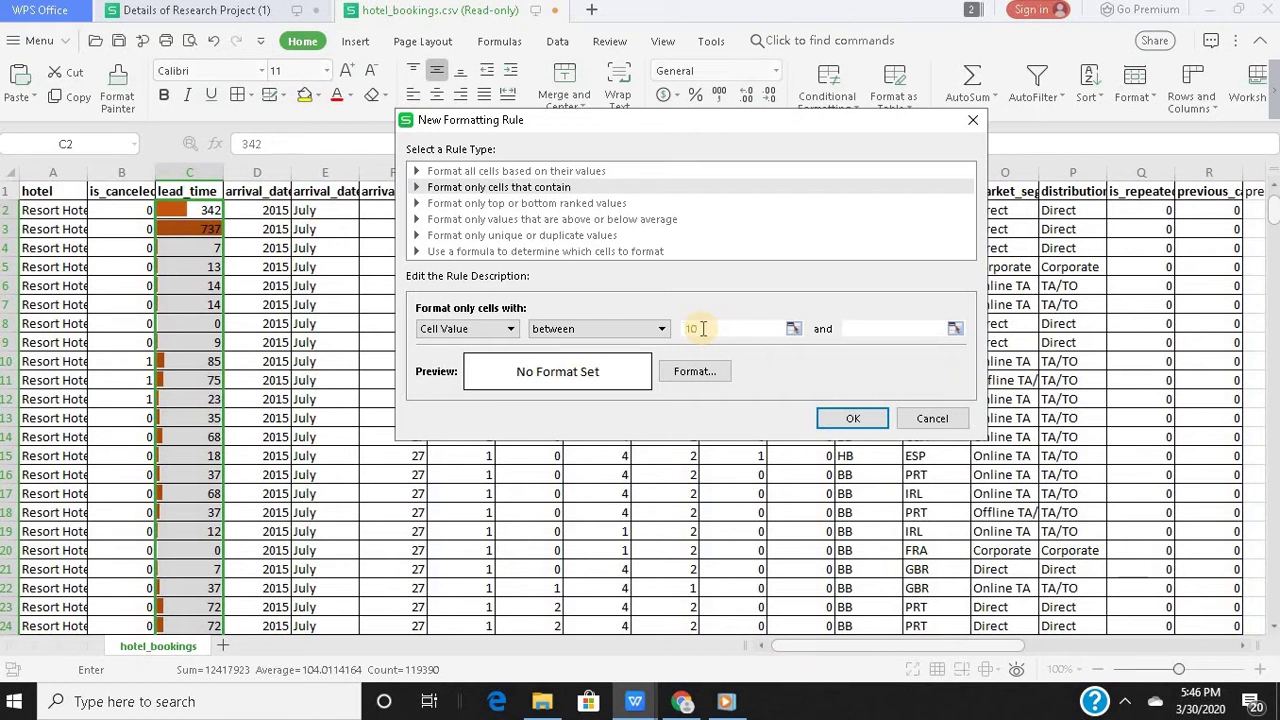
pyautogui.write('100')
pyautogui.click(867, 331)
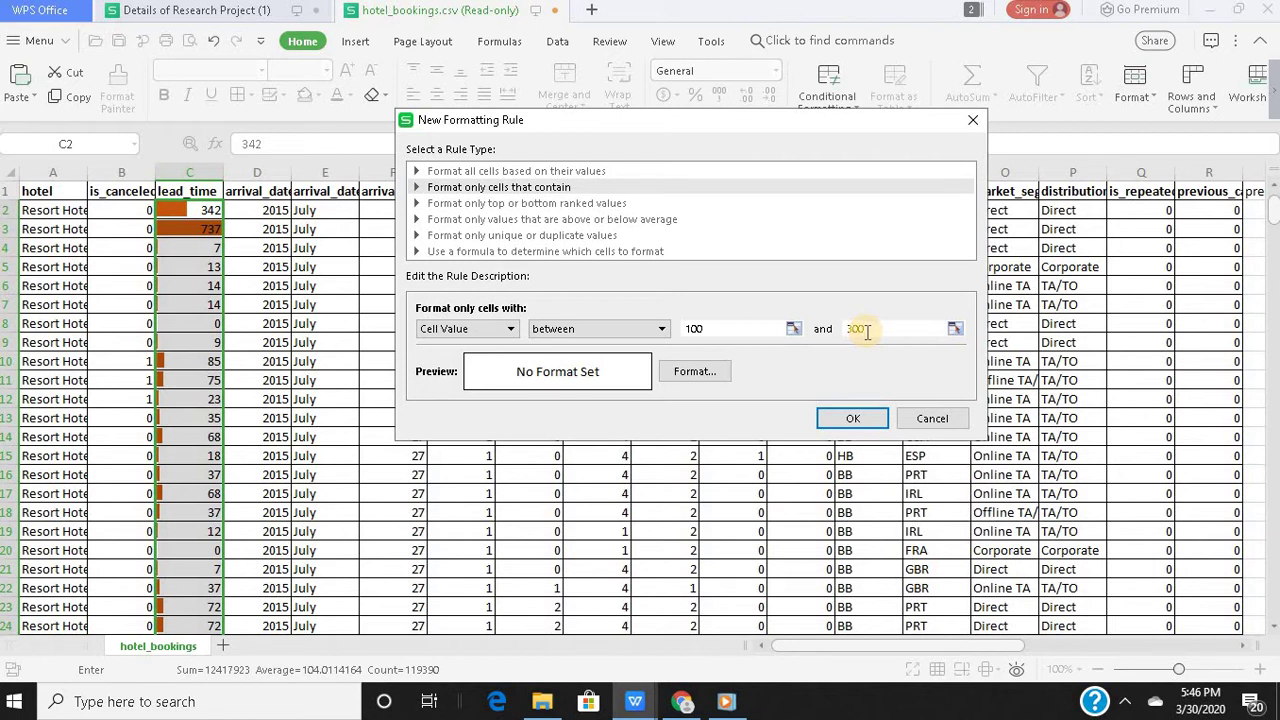
# Give the rule a red background fill, apply it to the lead_time column, and check the highlighted cells
pyautogui.click(682, 373)
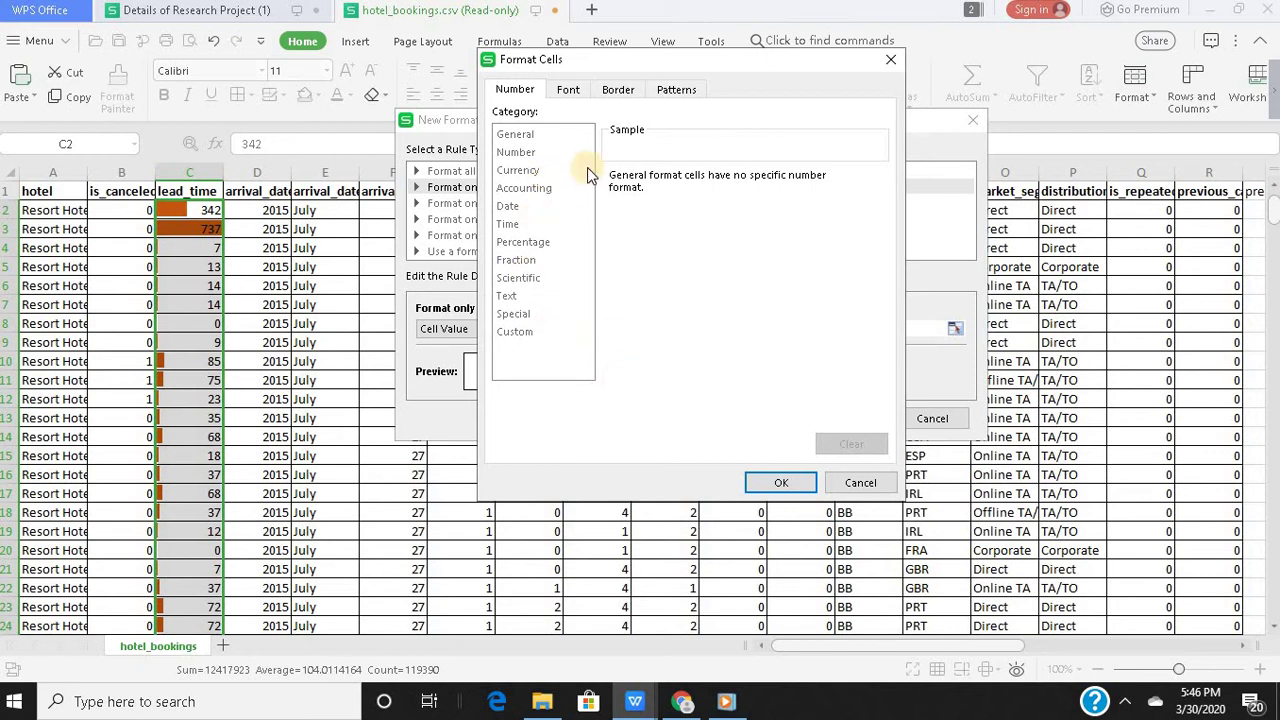
pyautogui.click(567, 92)
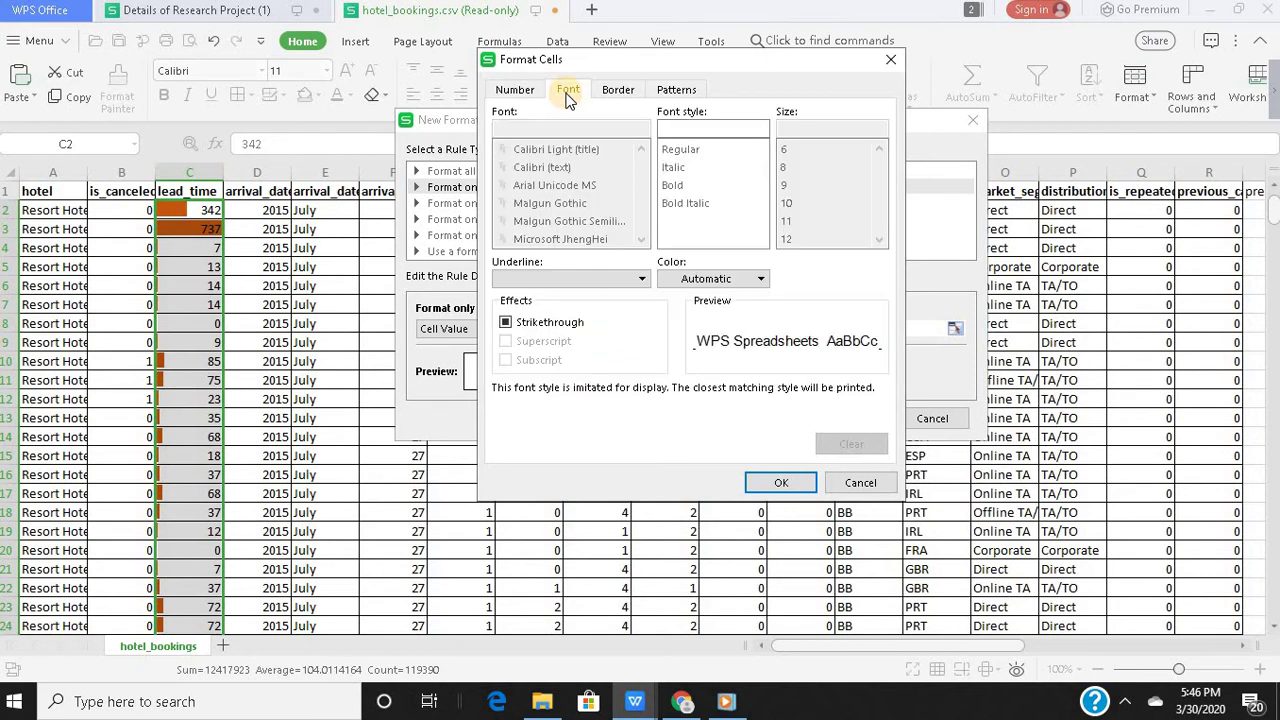
pyautogui.click(620, 90)
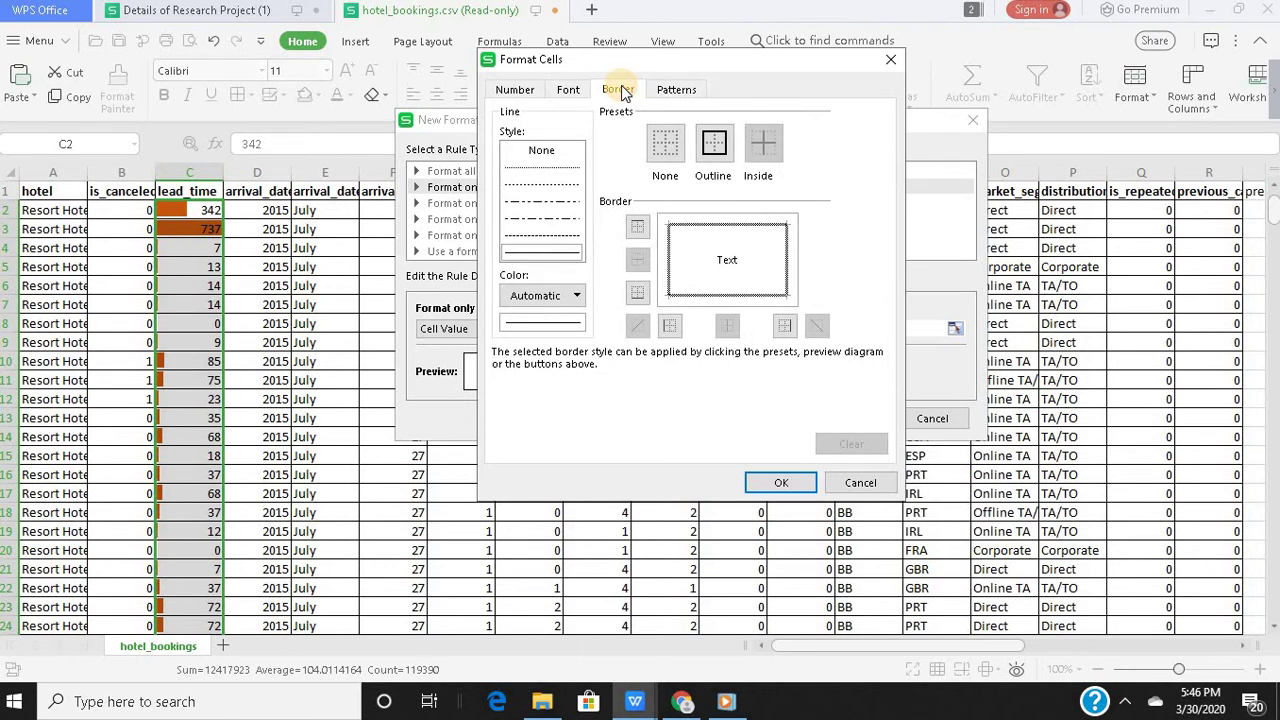
pyautogui.click(679, 90)
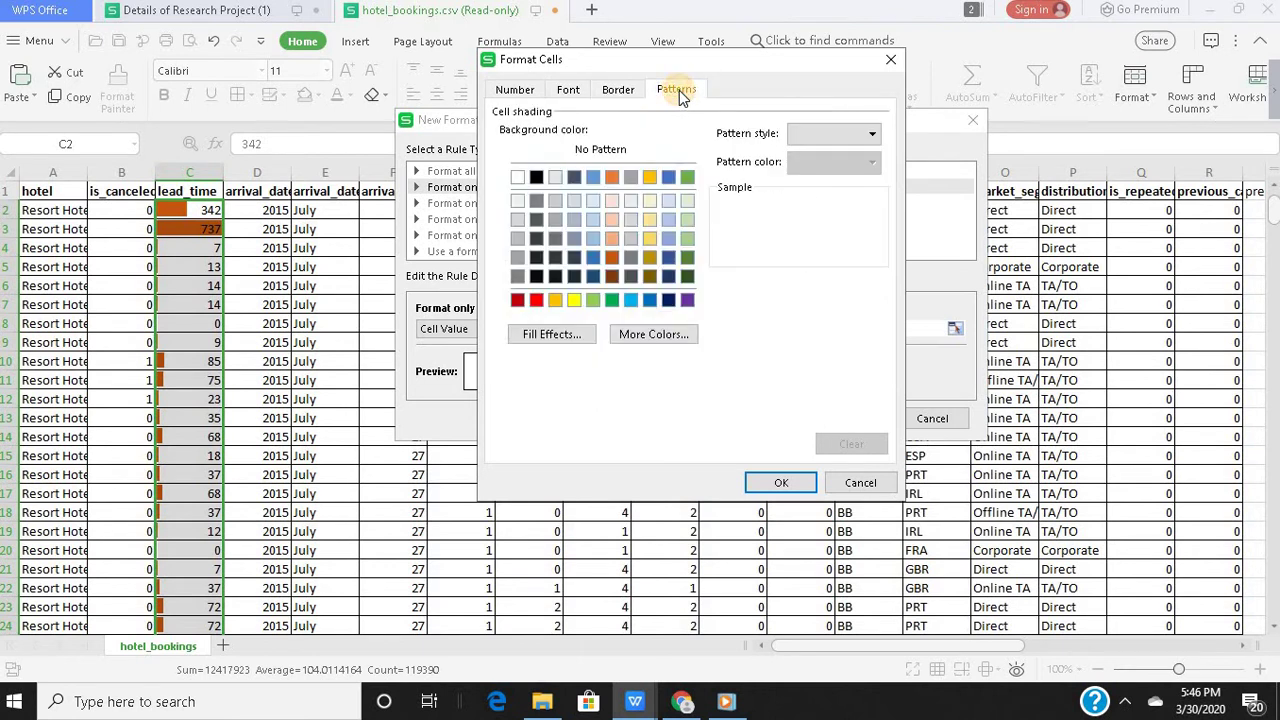
pyautogui.click(537, 300)
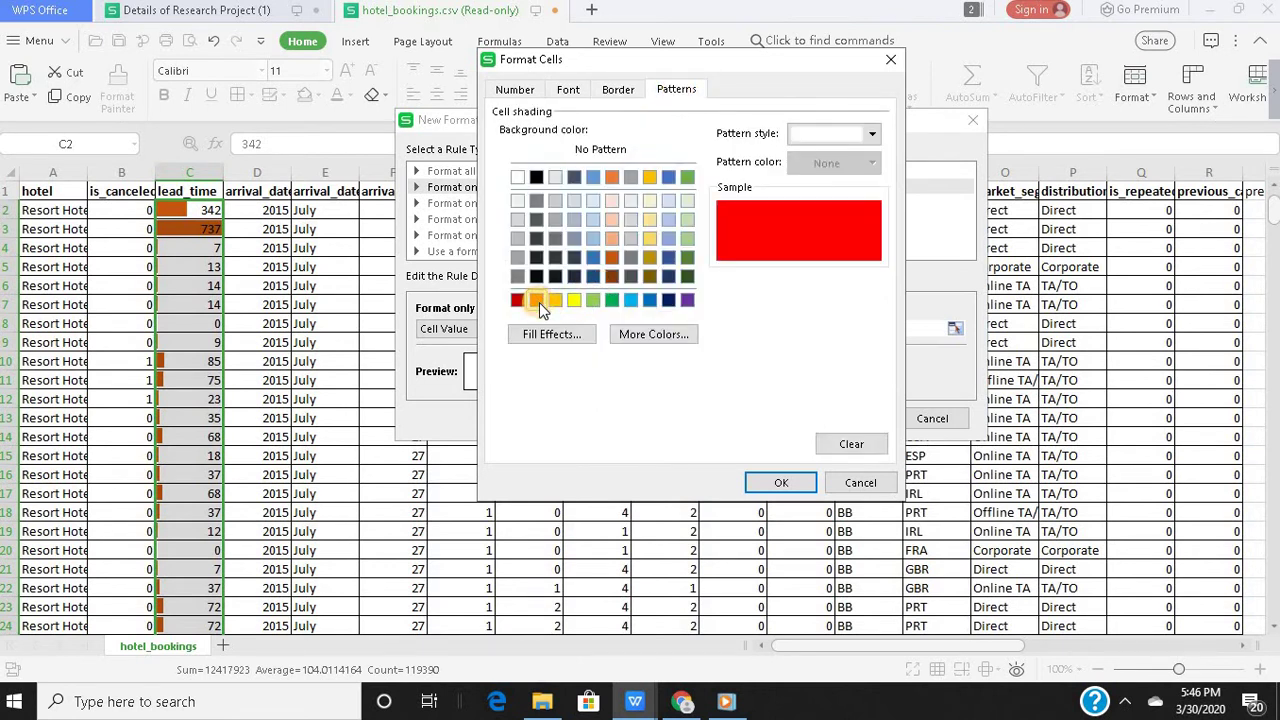
pyautogui.click(780, 483)
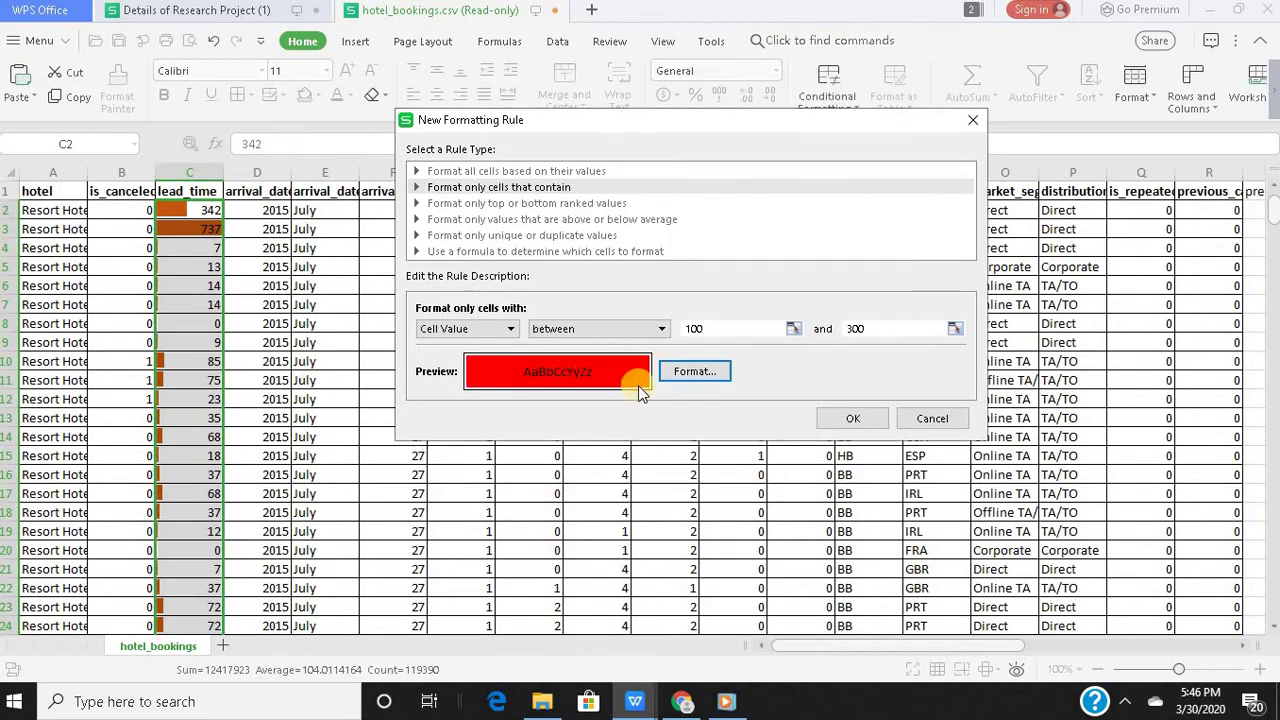
pyautogui.click(852, 420)
pyautogui.click(852, 419)
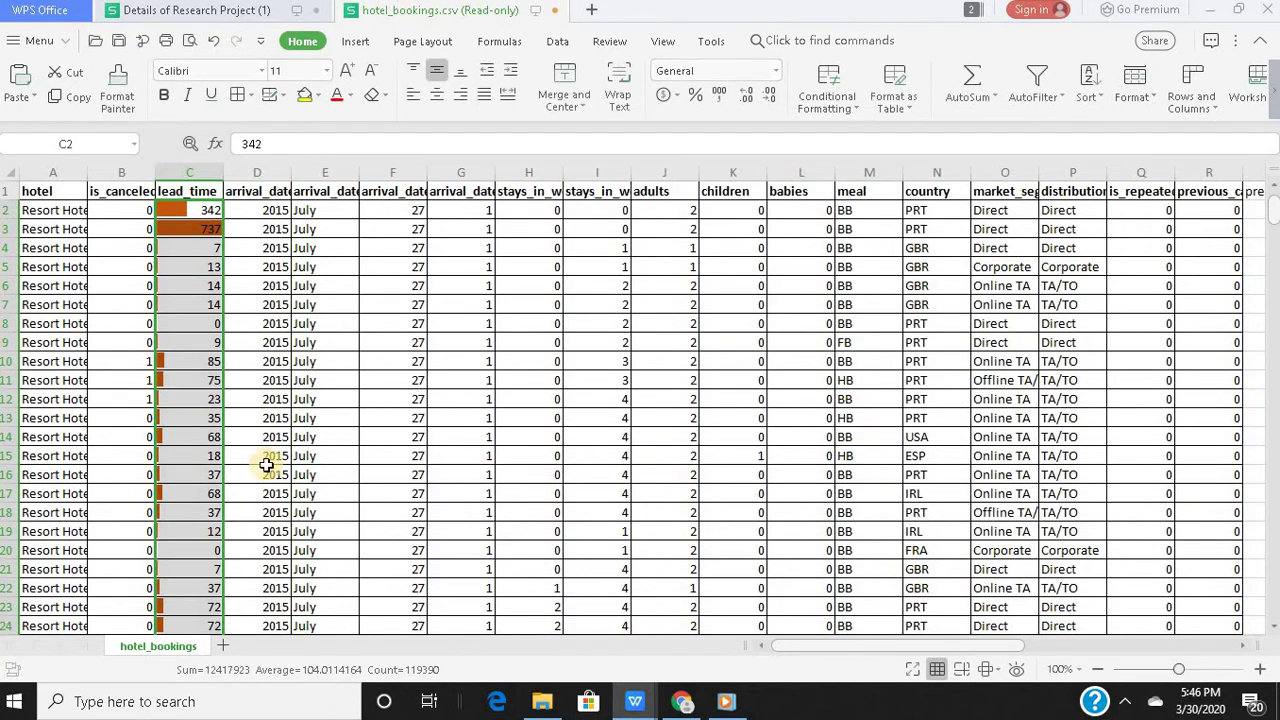
pyautogui.scroll(-11, 202, 465)
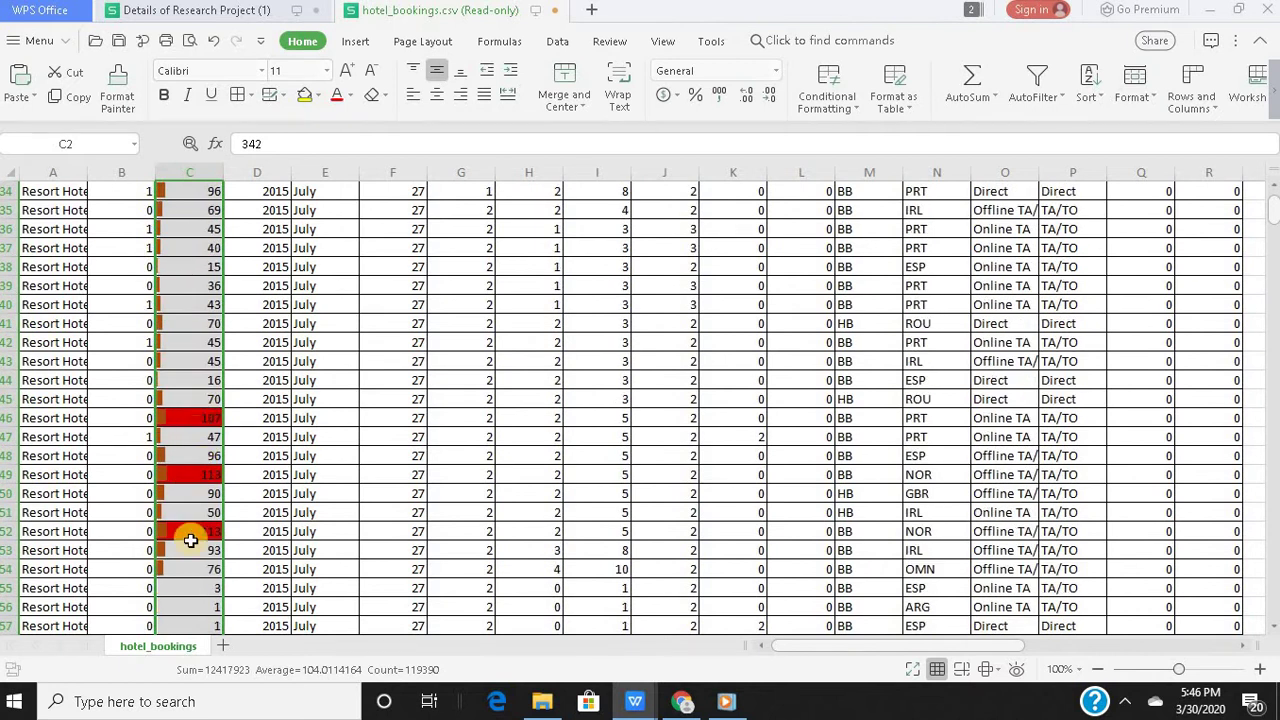
# Clear all conditional formatting rules from the selected lead_time cells
pyautogui.click(850, 106)
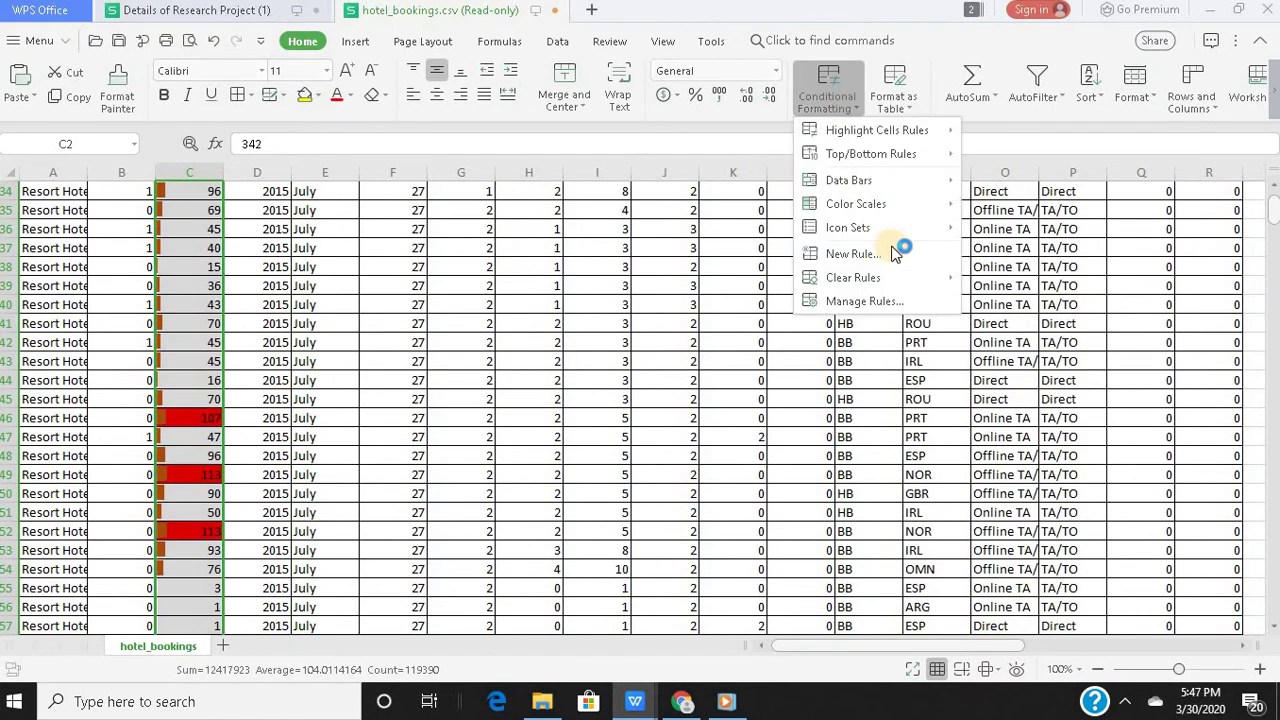
pyautogui.moveTo(933, 279)
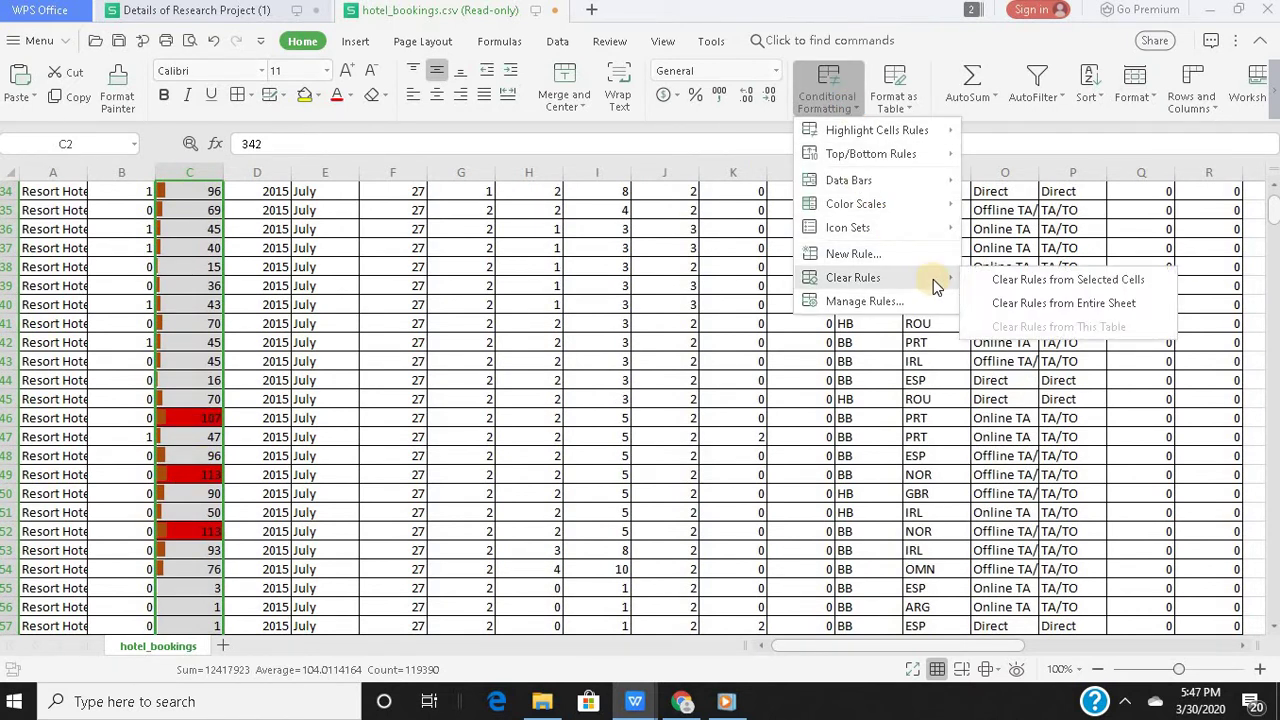
pyautogui.click(1007, 281)
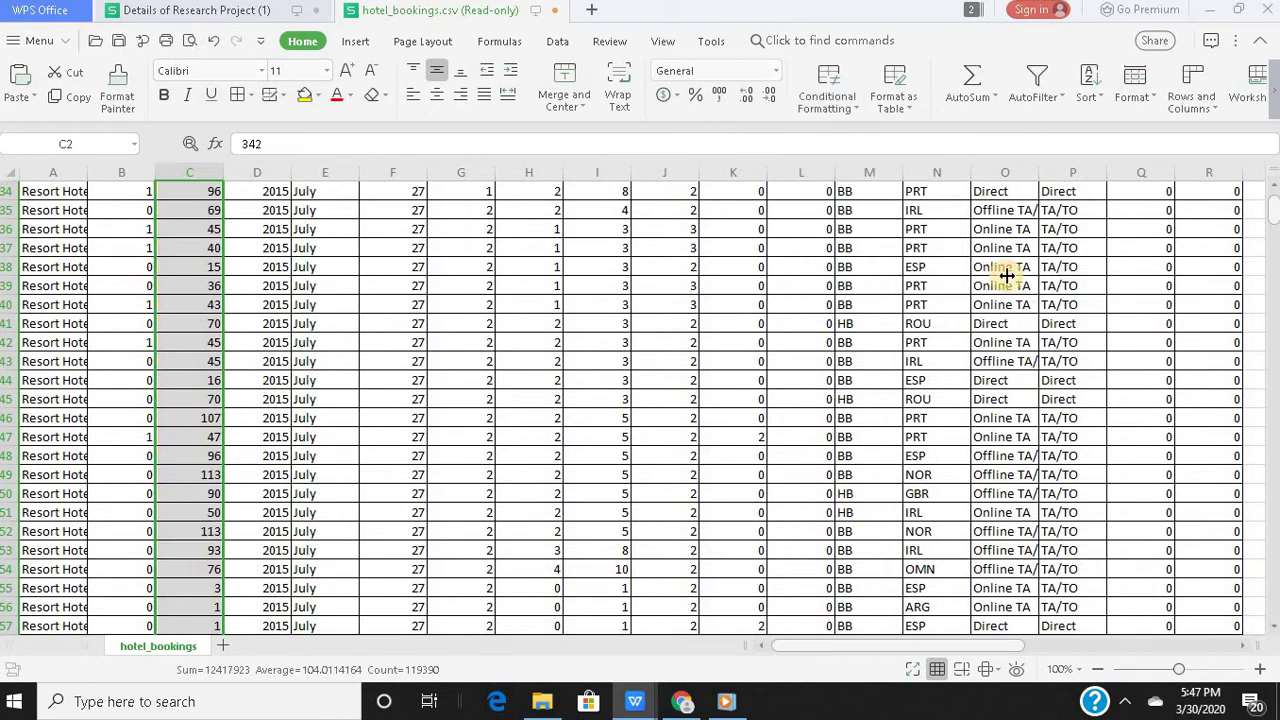
# Create a new lead_time formatting rule for only cells containing a Cell Value between 100 and 300
pyautogui.click(838, 100)
pyautogui.moveTo(930, 179)
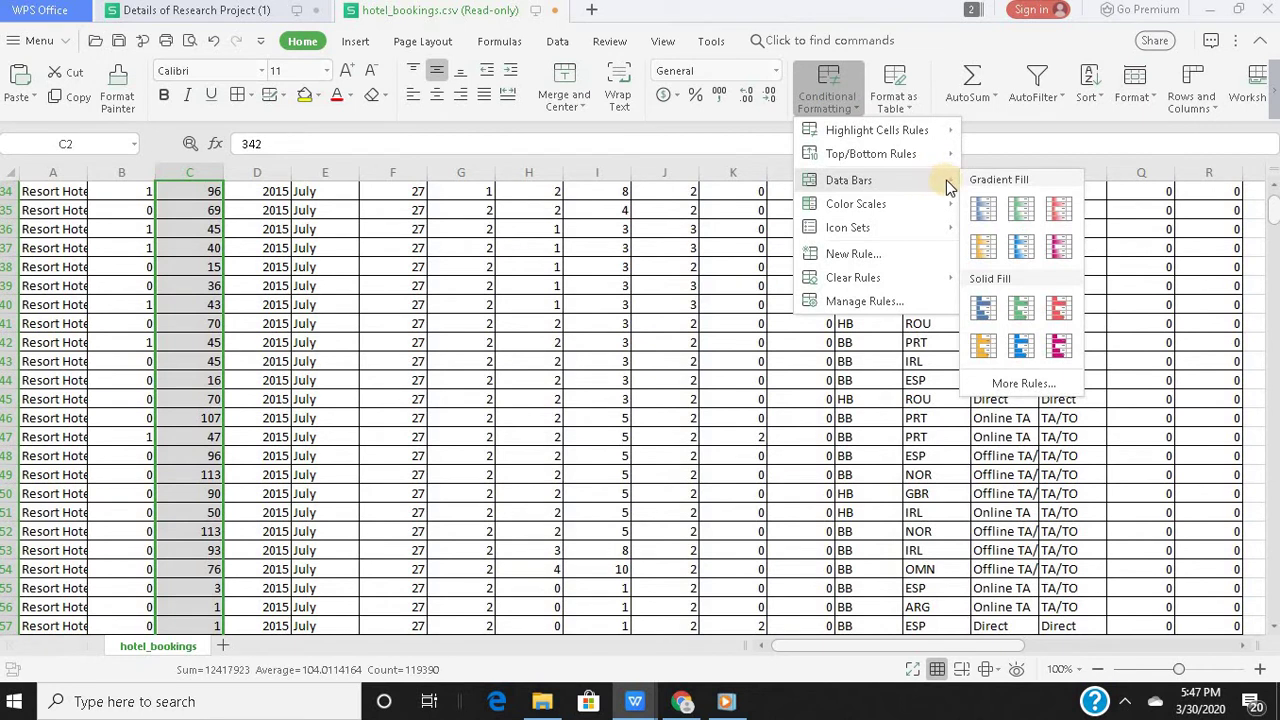
pyautogui.click(1020, 384)
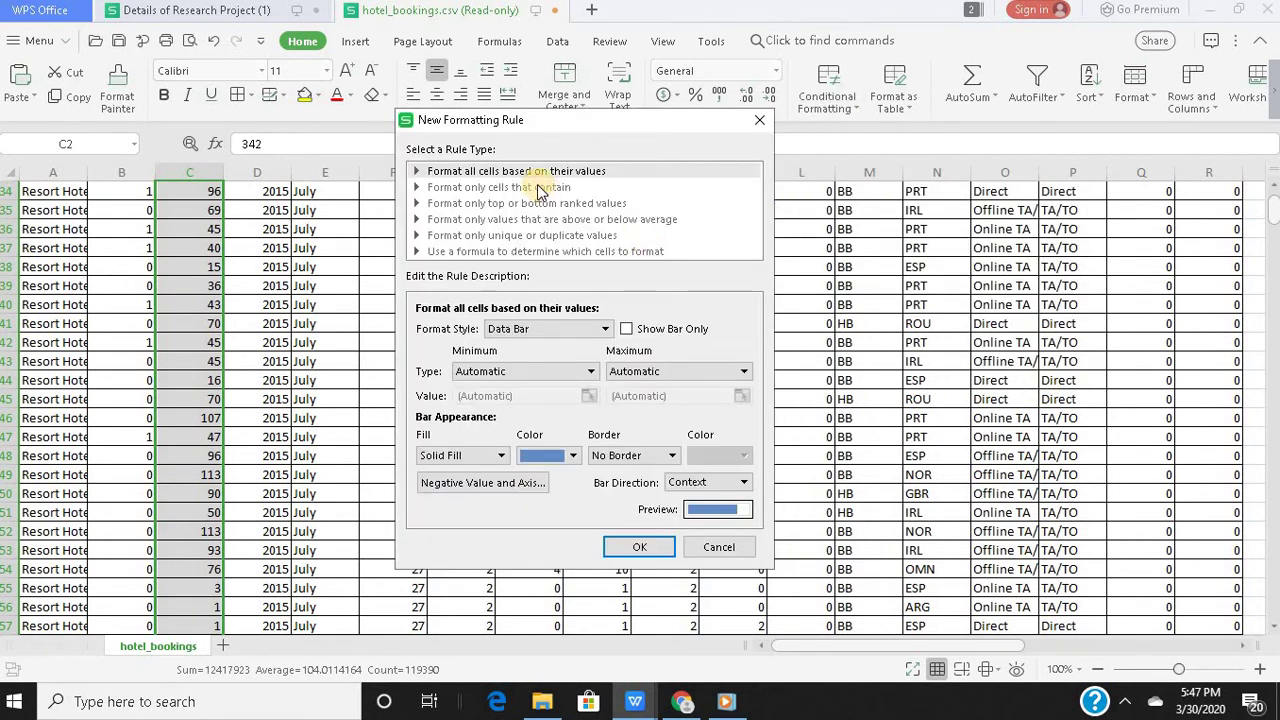
pyautogui.click(538, 188)
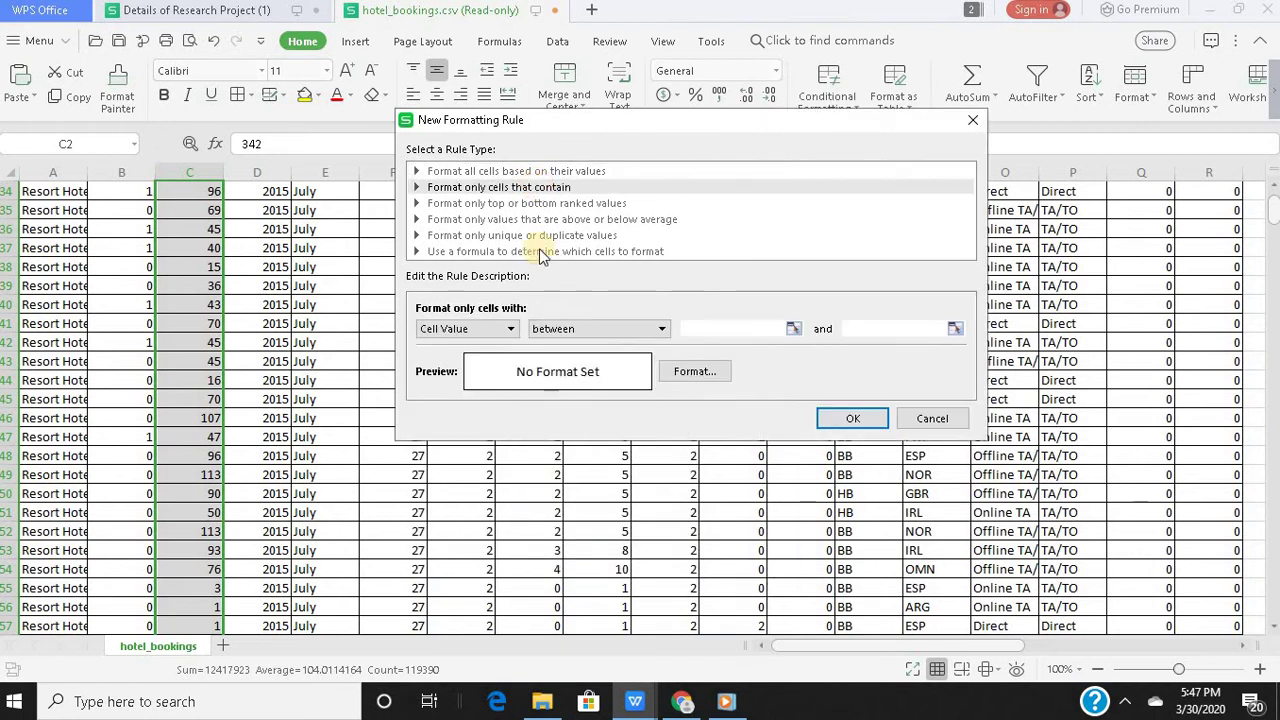
pyautogui.click(711, 327)
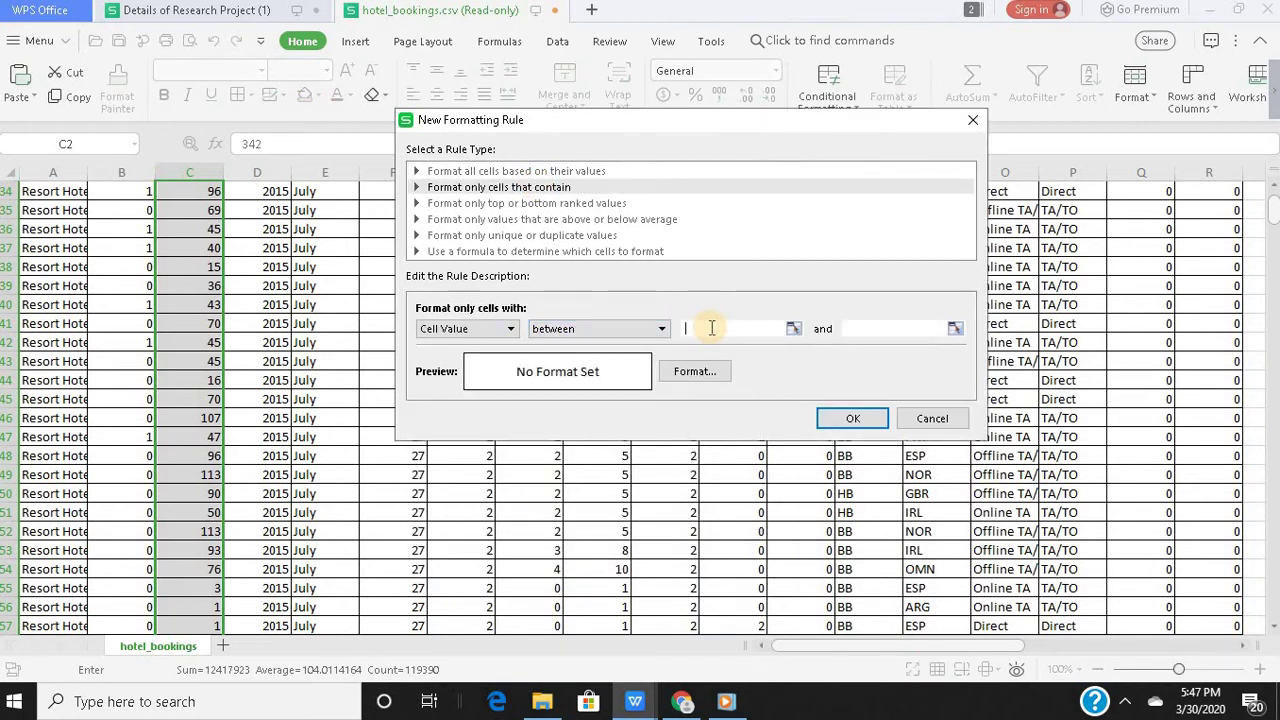
pyautogui.write('100')
pyautogui.click(872, 328)
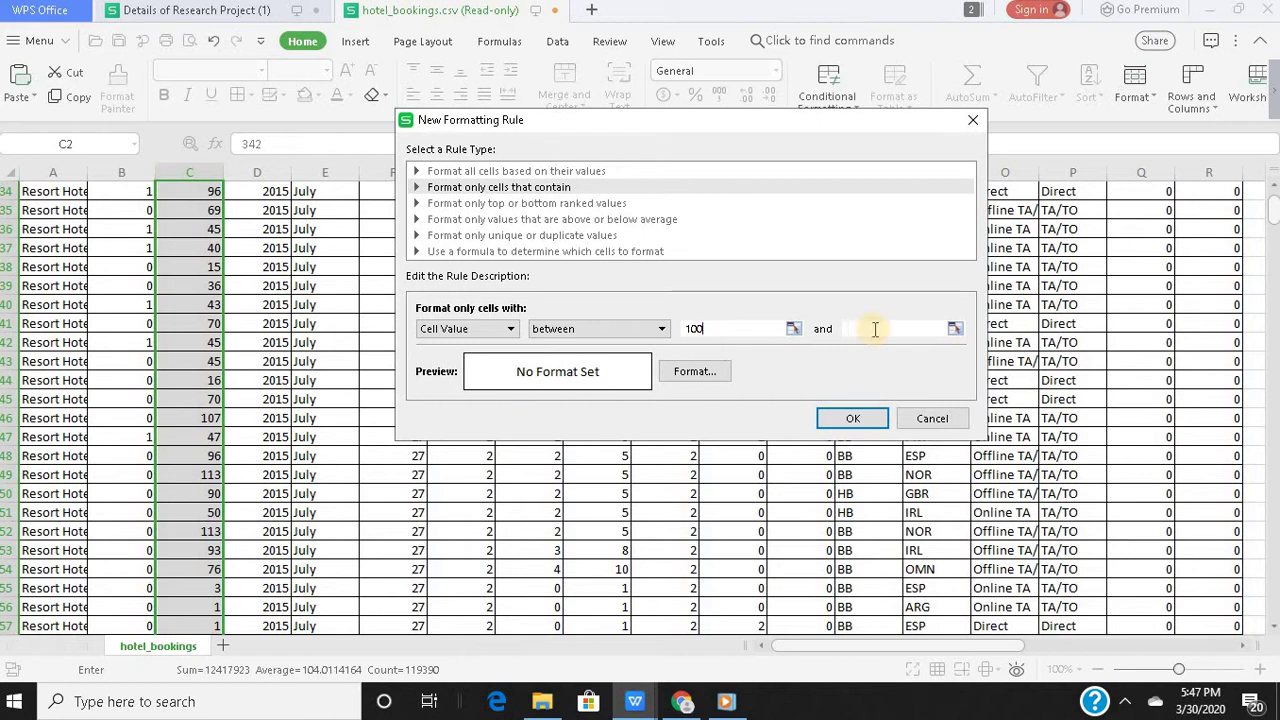
pyautogui.write('300')
# Set the 100 to 300 rule's background to red, apply it, and review the highlighted lead_time cells
pyautogui.click(692, 371)
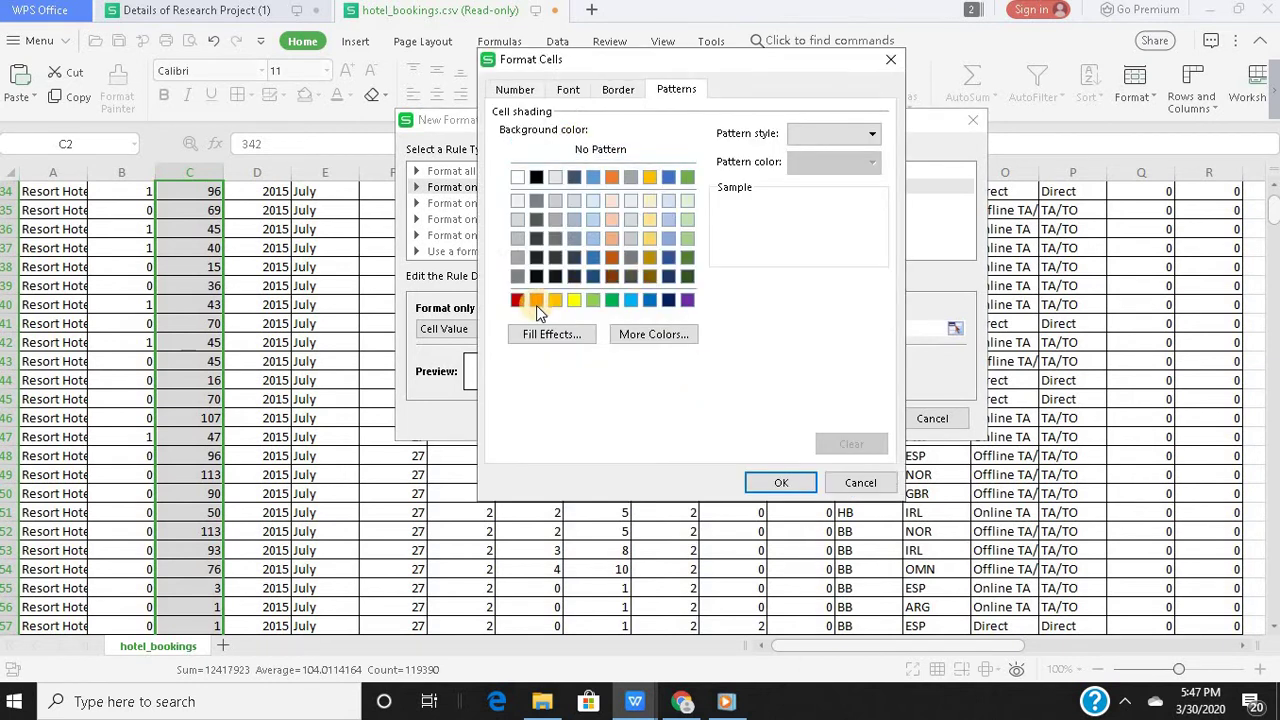
pyautogui.click(535, 303)
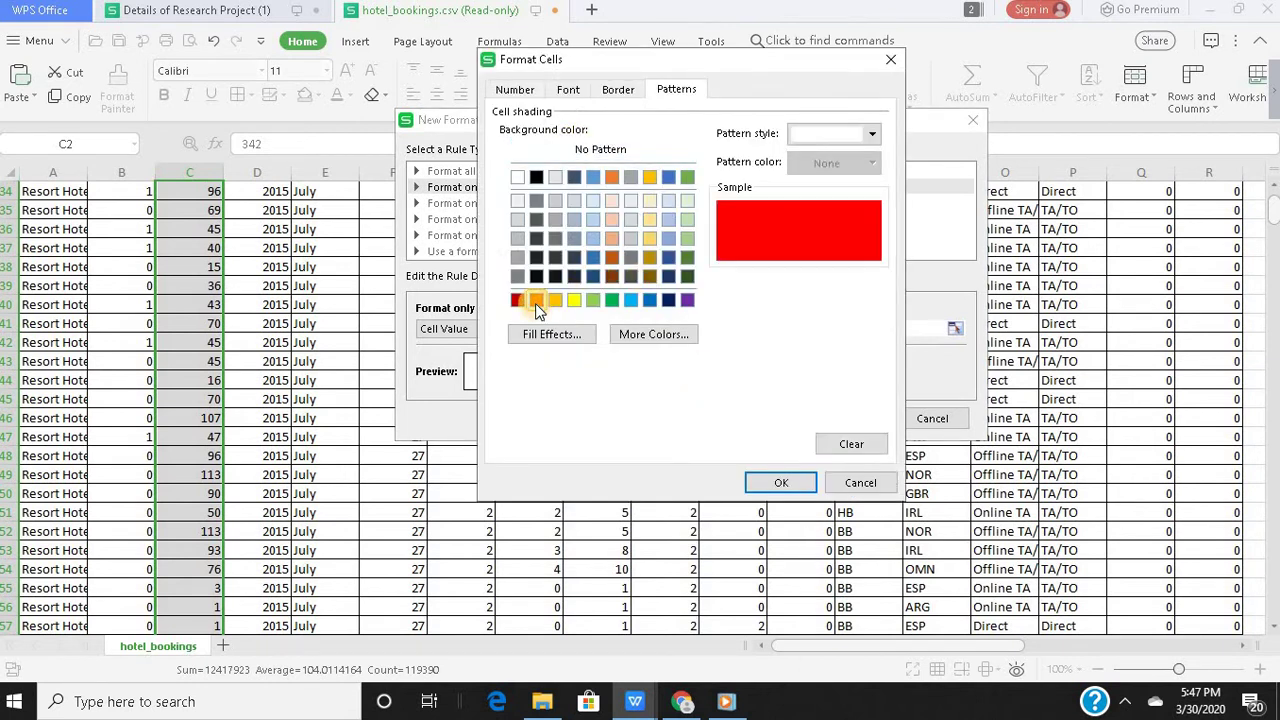
pyautogui.click(775, 484)
pyautogui.click(847, 420)
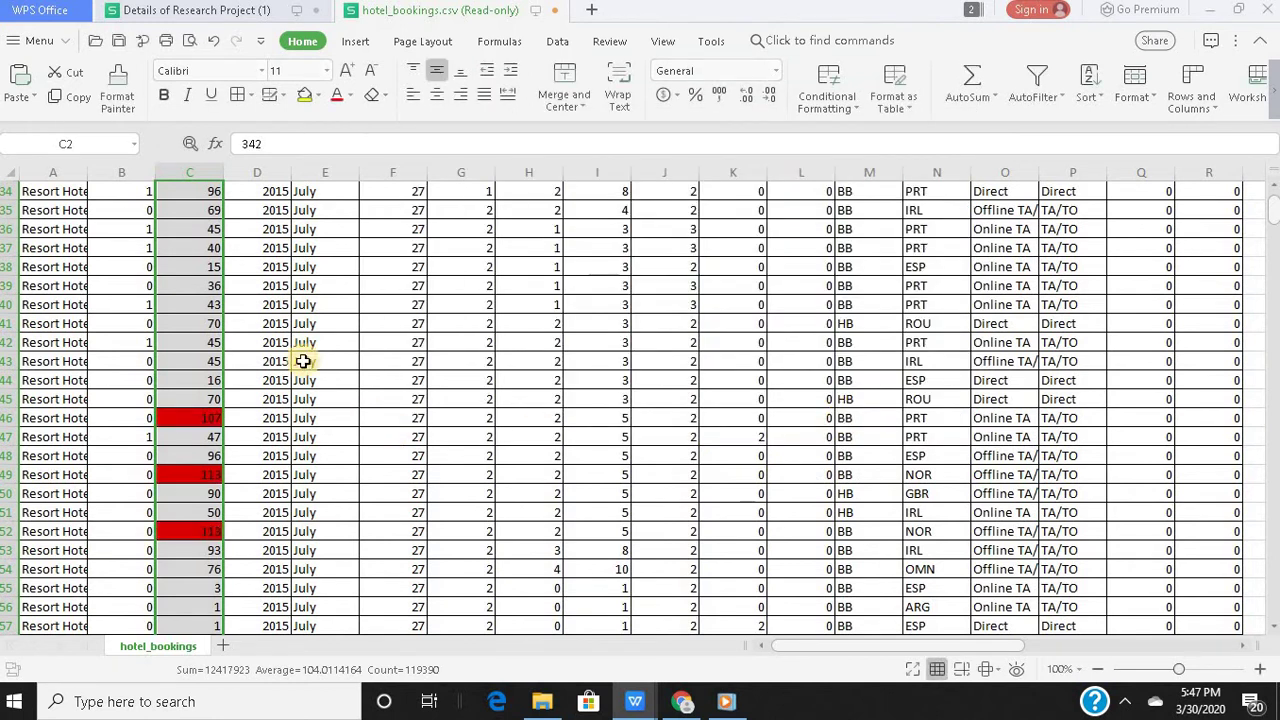
pyautogui.scroll(11, 303, 361)
pyautogui.scroll(-20, 220, 412)
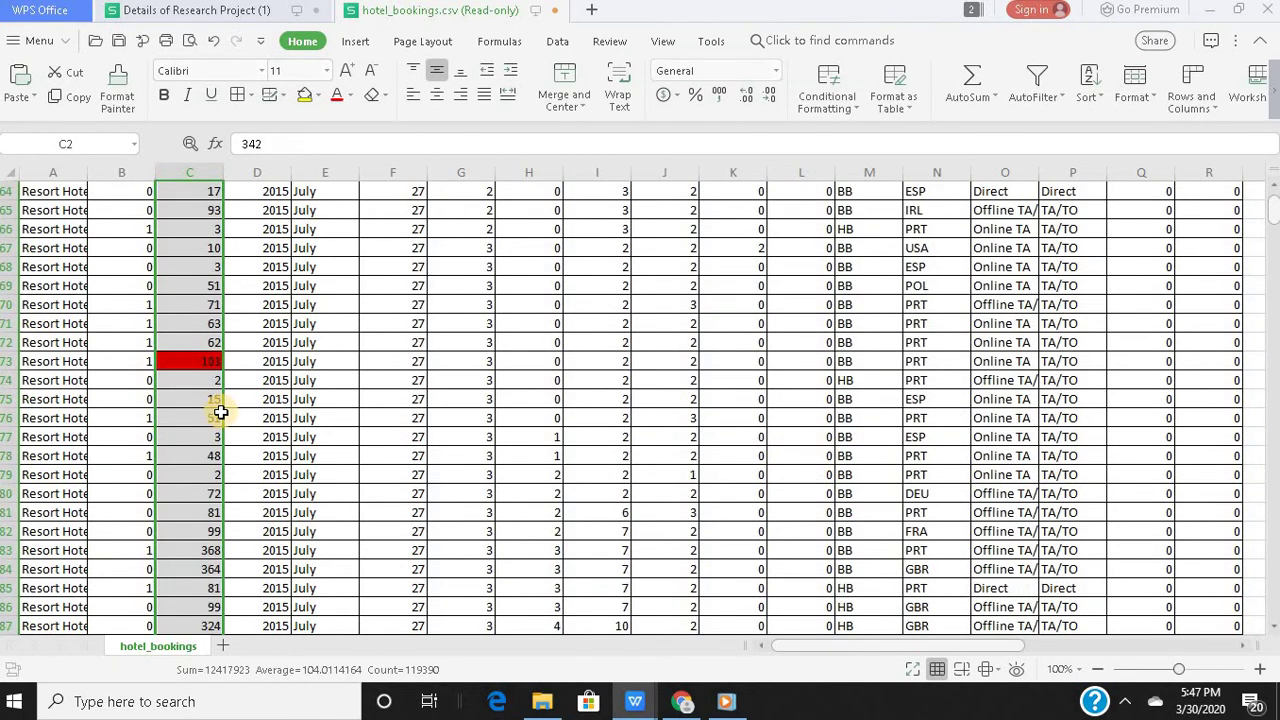
pyautogui.scroll(-20, 220, 412)
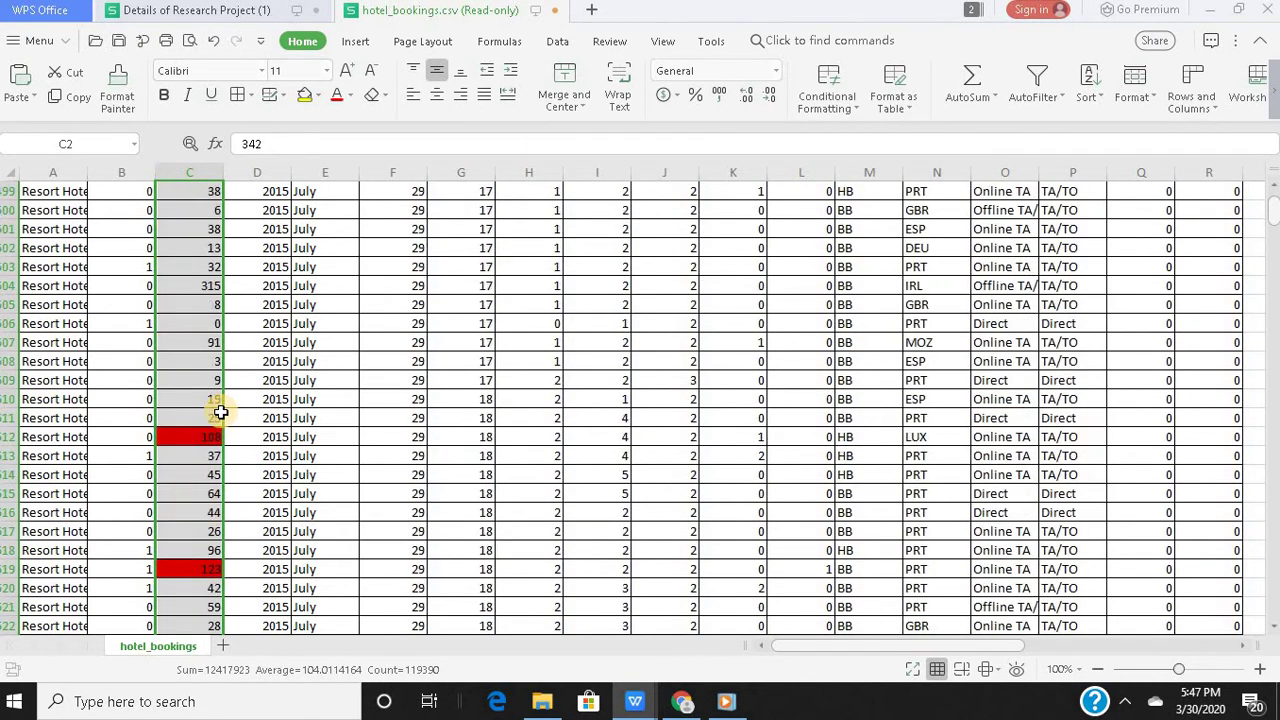
pyautogui.scroll(20, 220, 412)
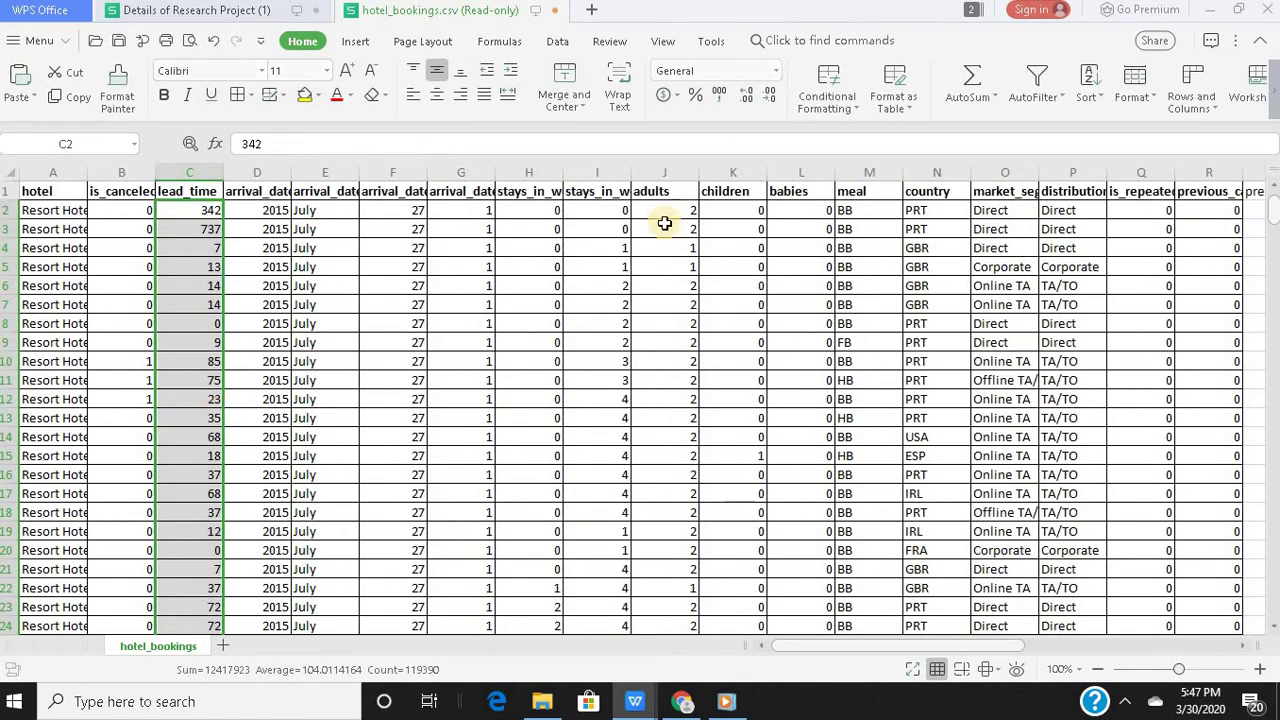
# Start a new lead_time rule that formats only values ranked in the top 10 % of the selected range
pyautogui.click(834, 108)
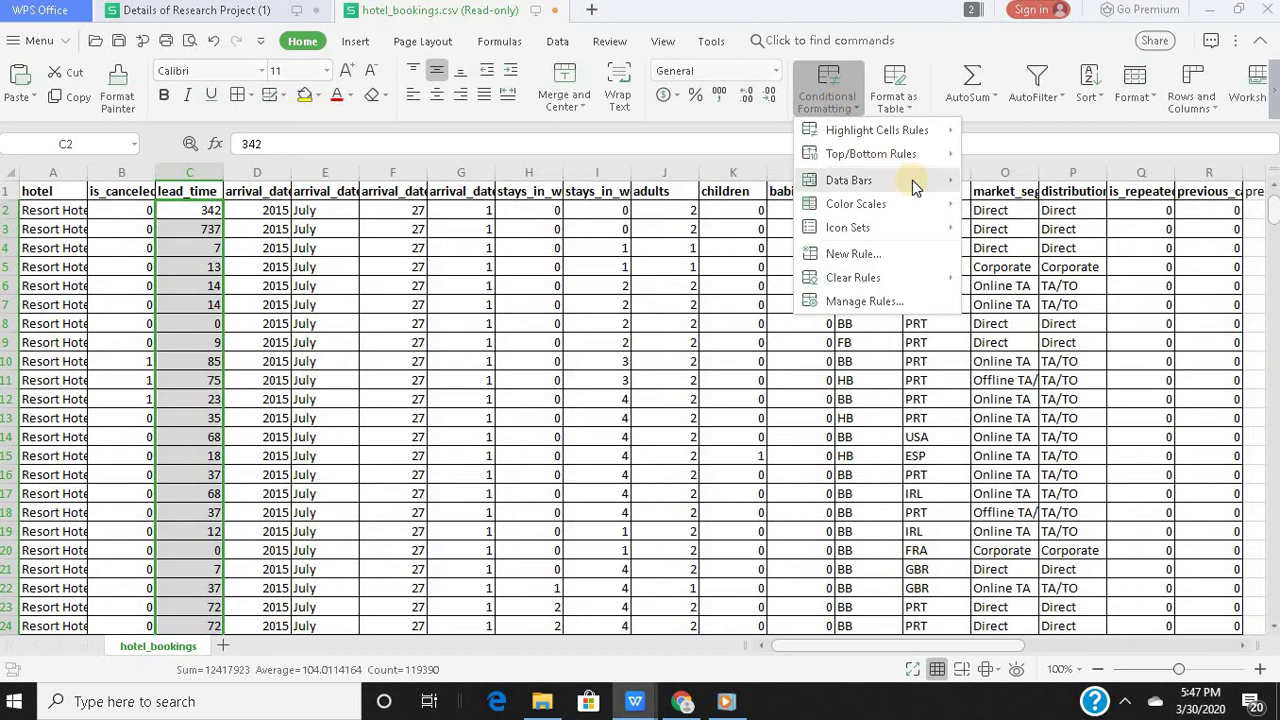
pyautogui.moveTo(912, 182)
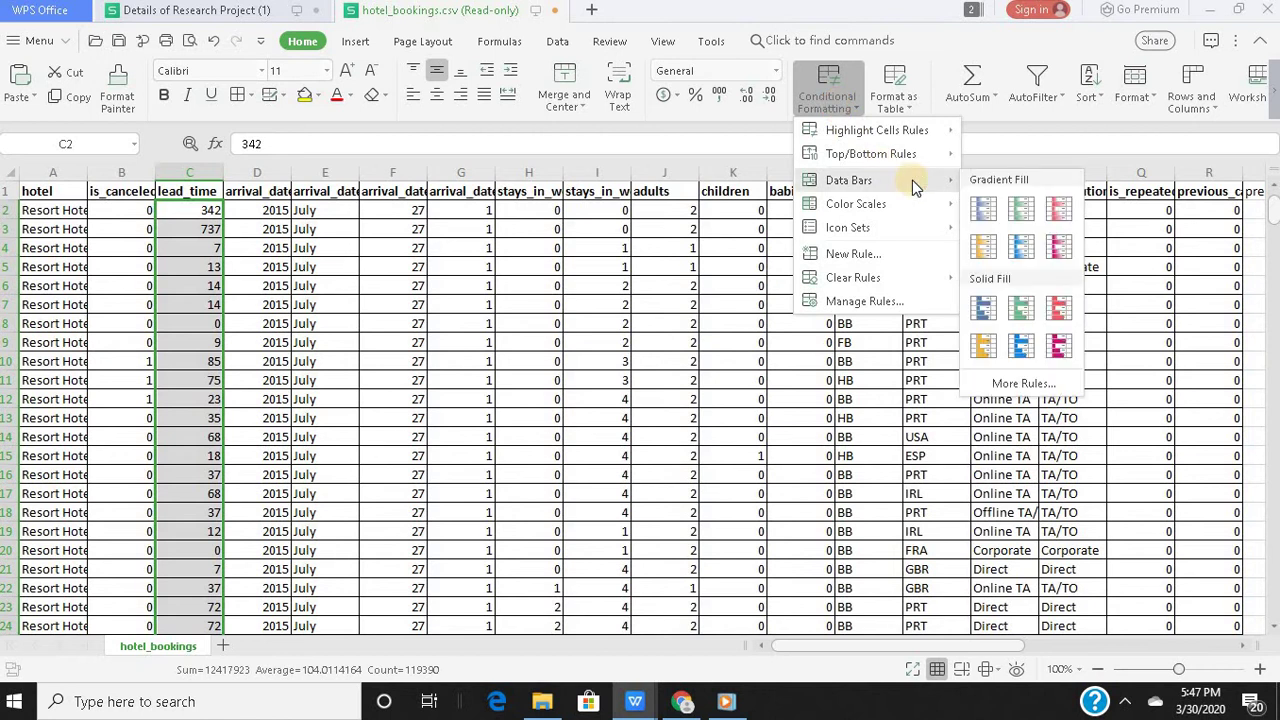
pyautogui.click(1031, 383)
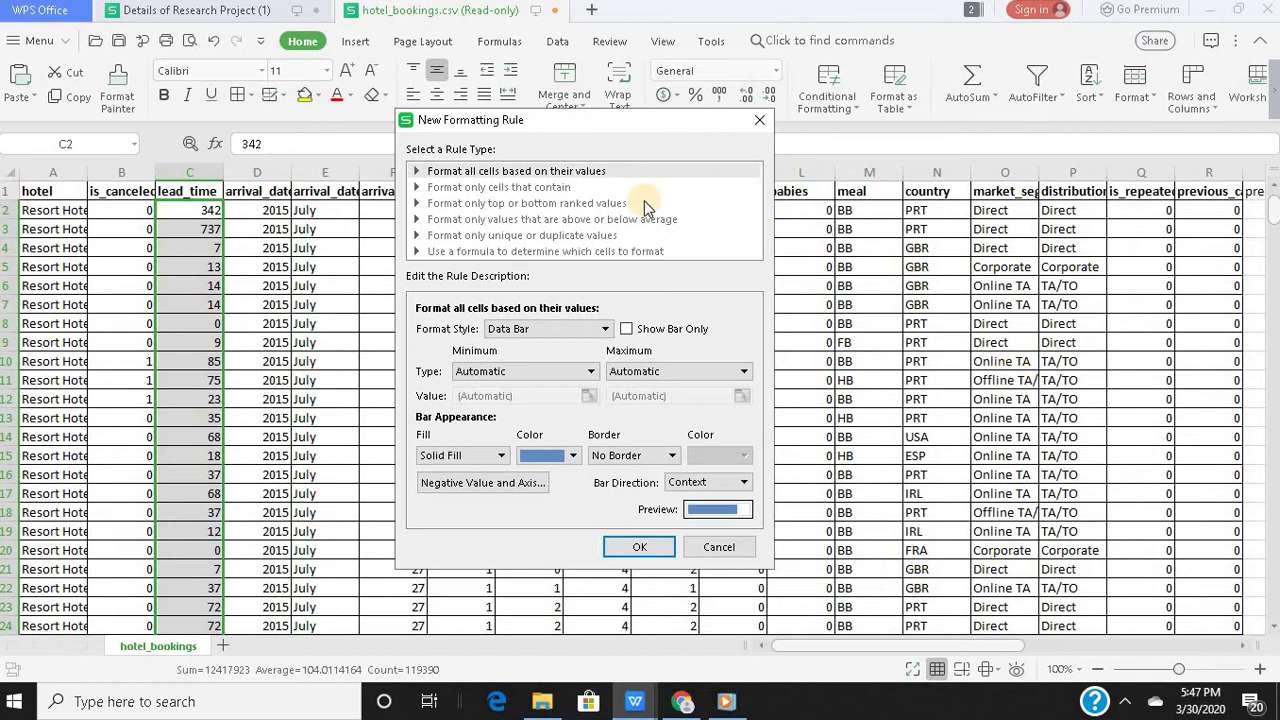
pyautogui.click(535, 203)
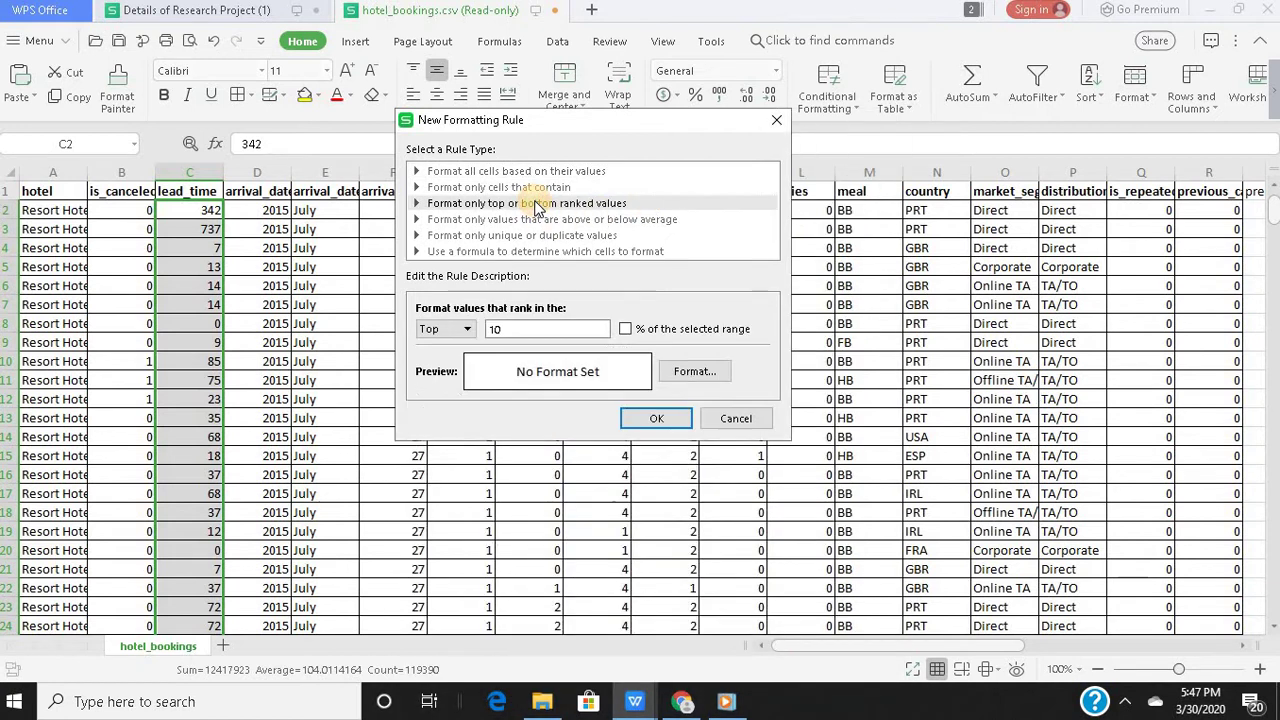
pyautogui.click(465, 330)
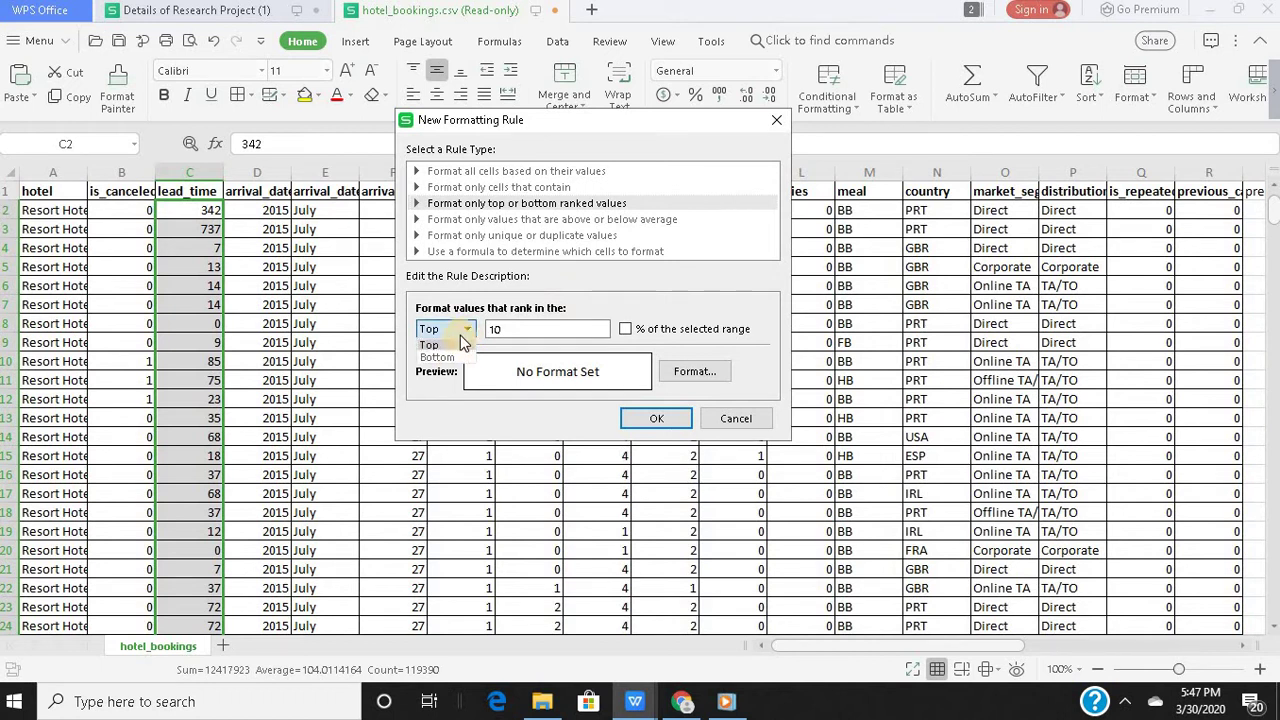
pyautogui.click(463, 328)
pyautogui.click(626, 329)
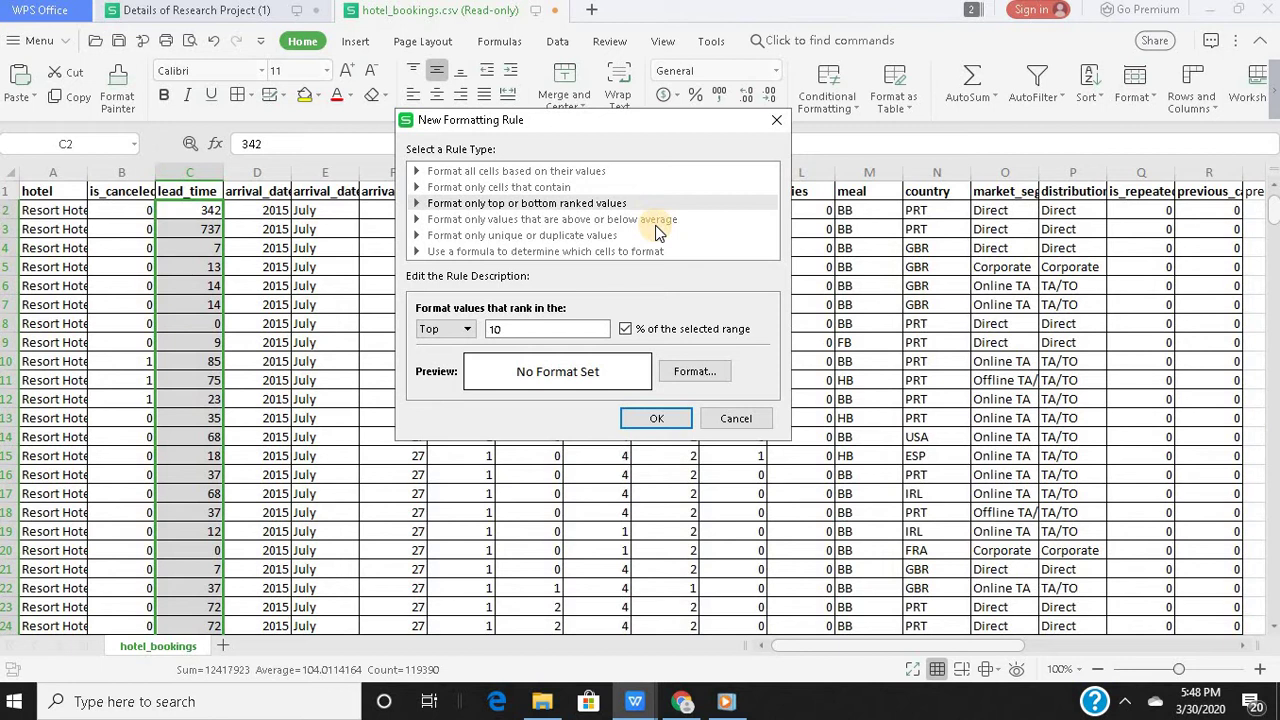
pyautogui.click(540, 238)
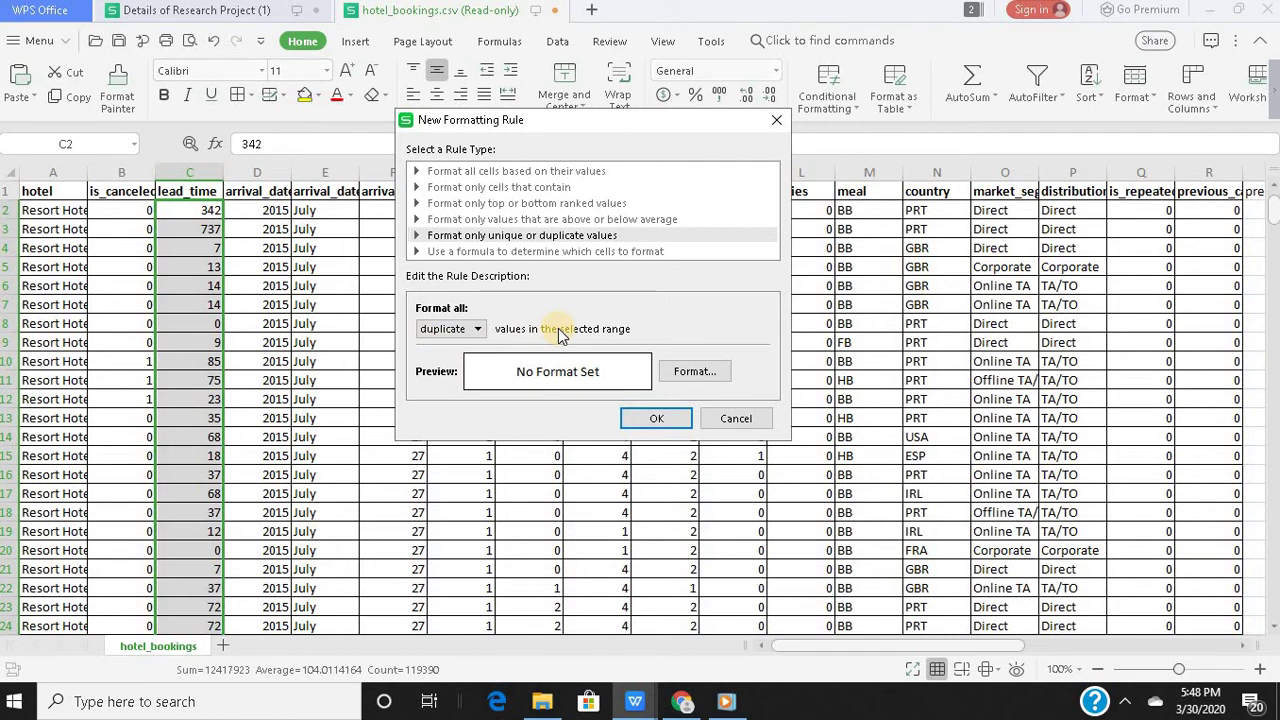
pyautogui.click(692, 375)
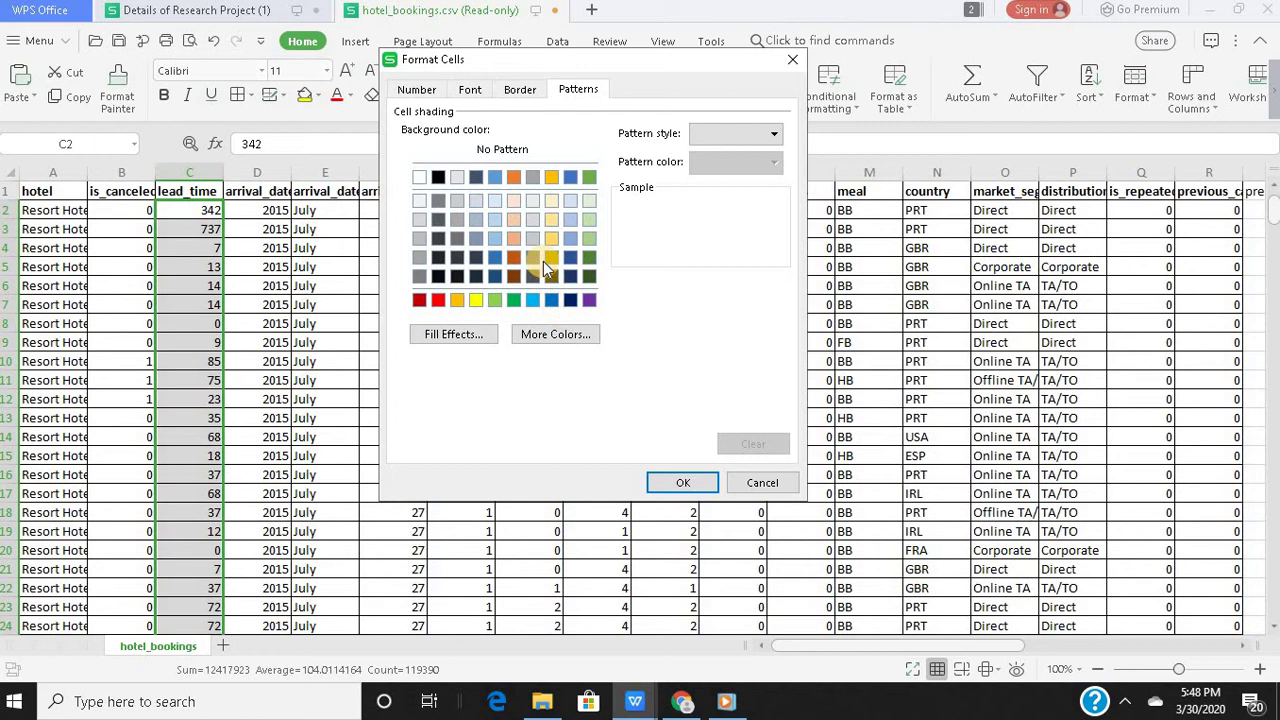
pyautogui.click(763, 484)
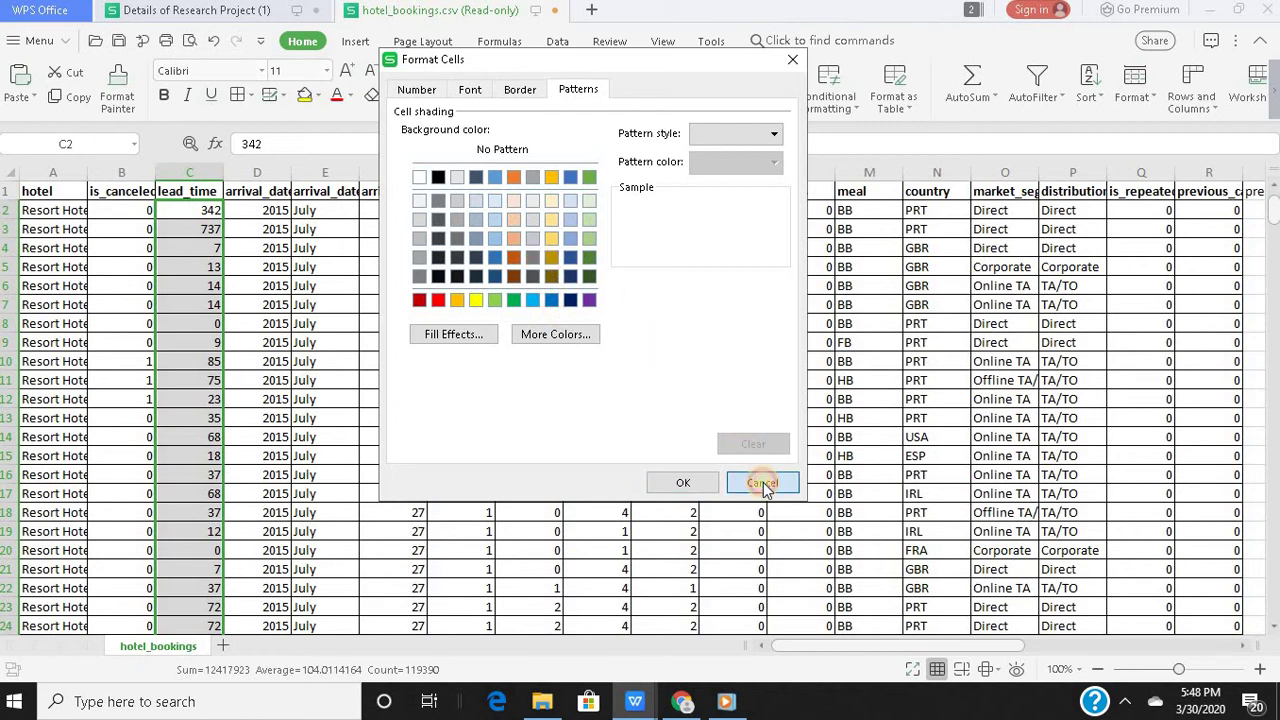
pyautogui.click(733, 424)
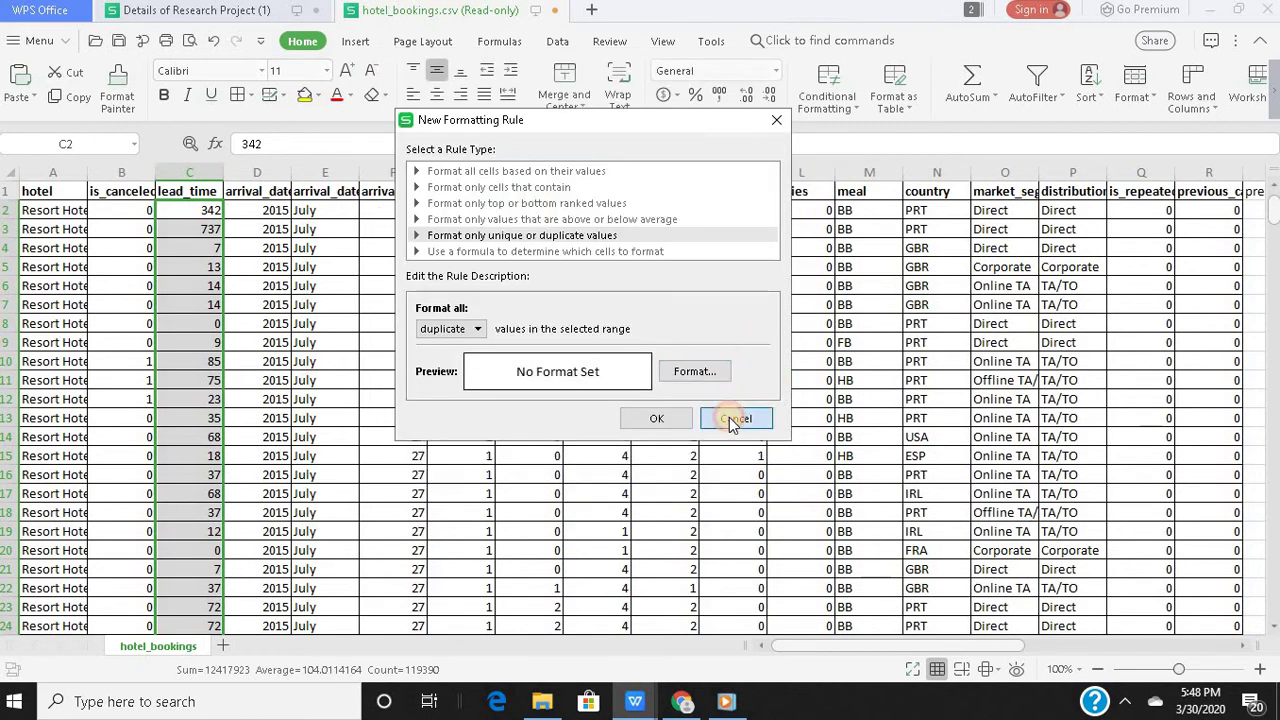
# Clear any conditional formatting rules from the selected lead_time cells
pyautogui.click(840, 112)
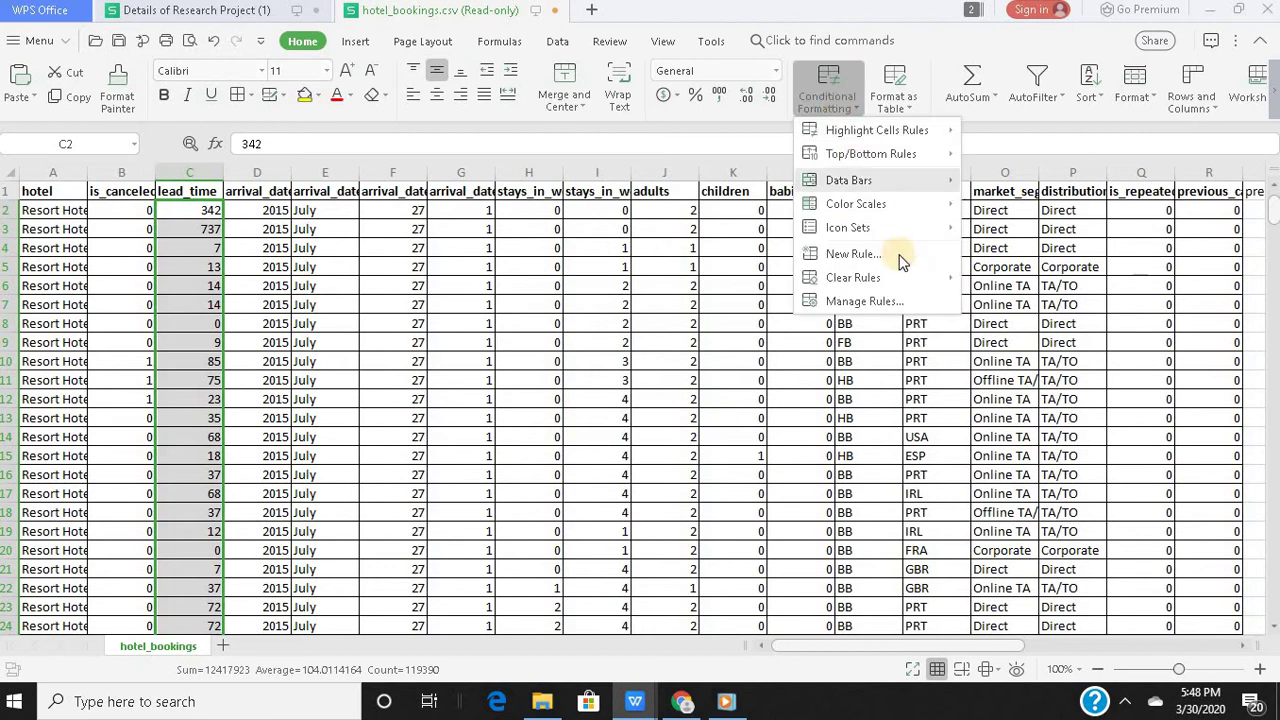
pyautogui.moveTo(900, 278)
pyautogui.click(1020, 281)
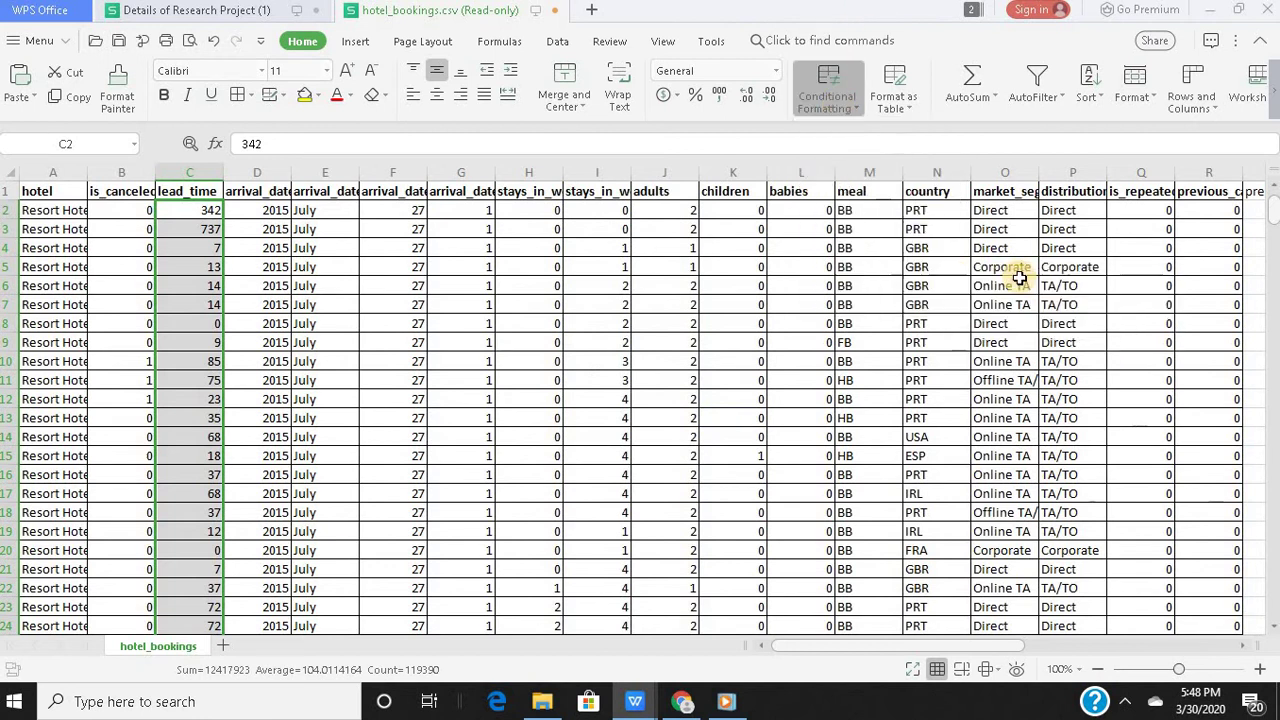
# Create a new lead_time formatting rule that formats all duplicate values in the selected range
pyautogui.click(830, 100)
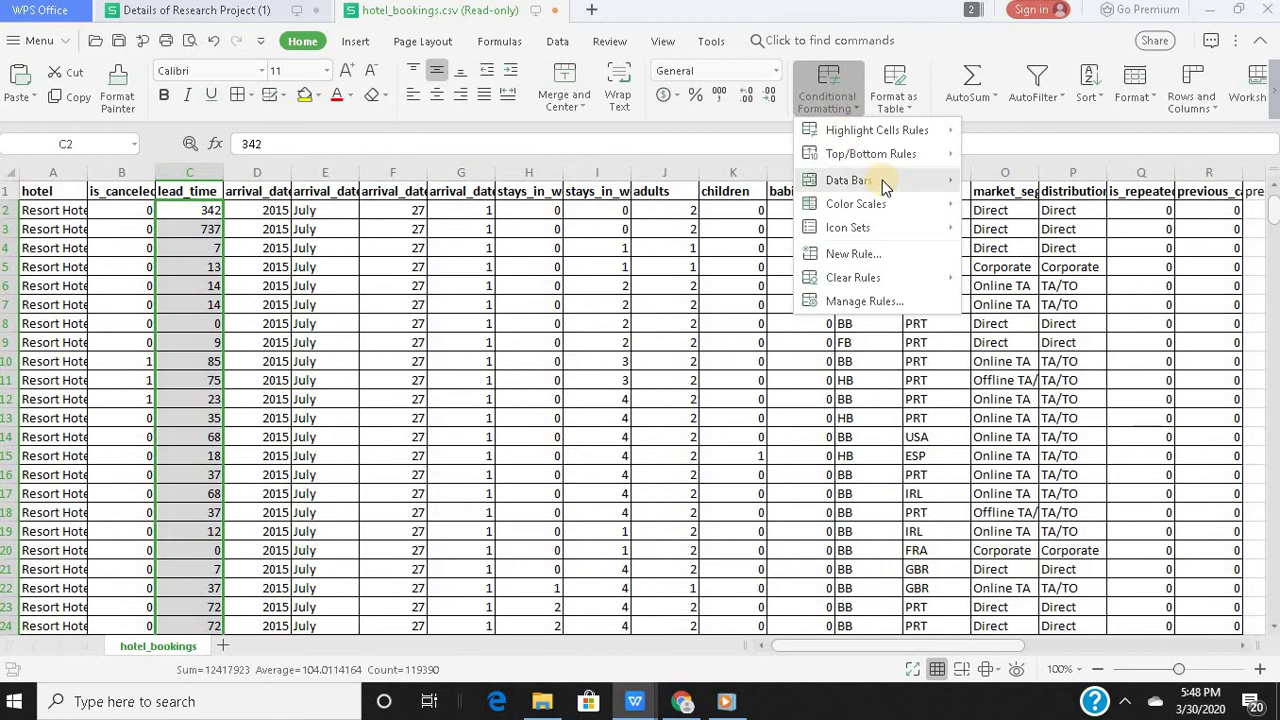
pyautogui.moveTo(882, 180)
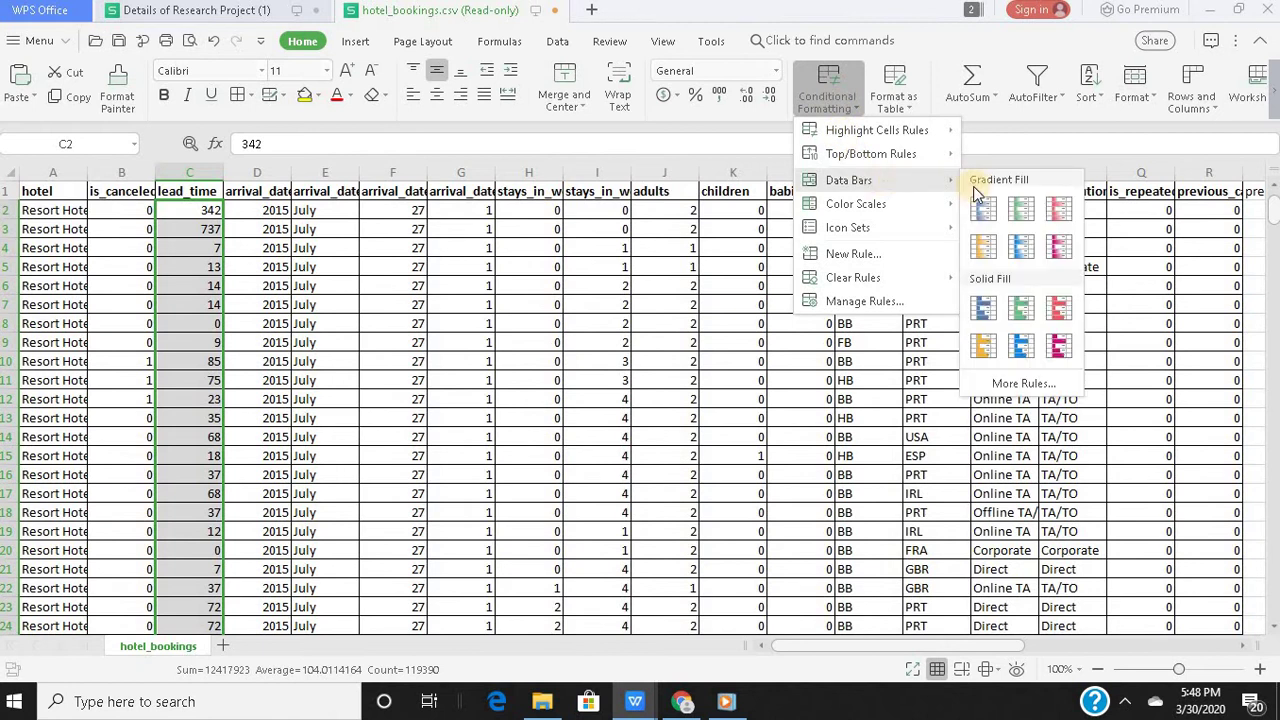
pyautogui.click(1020, 383)
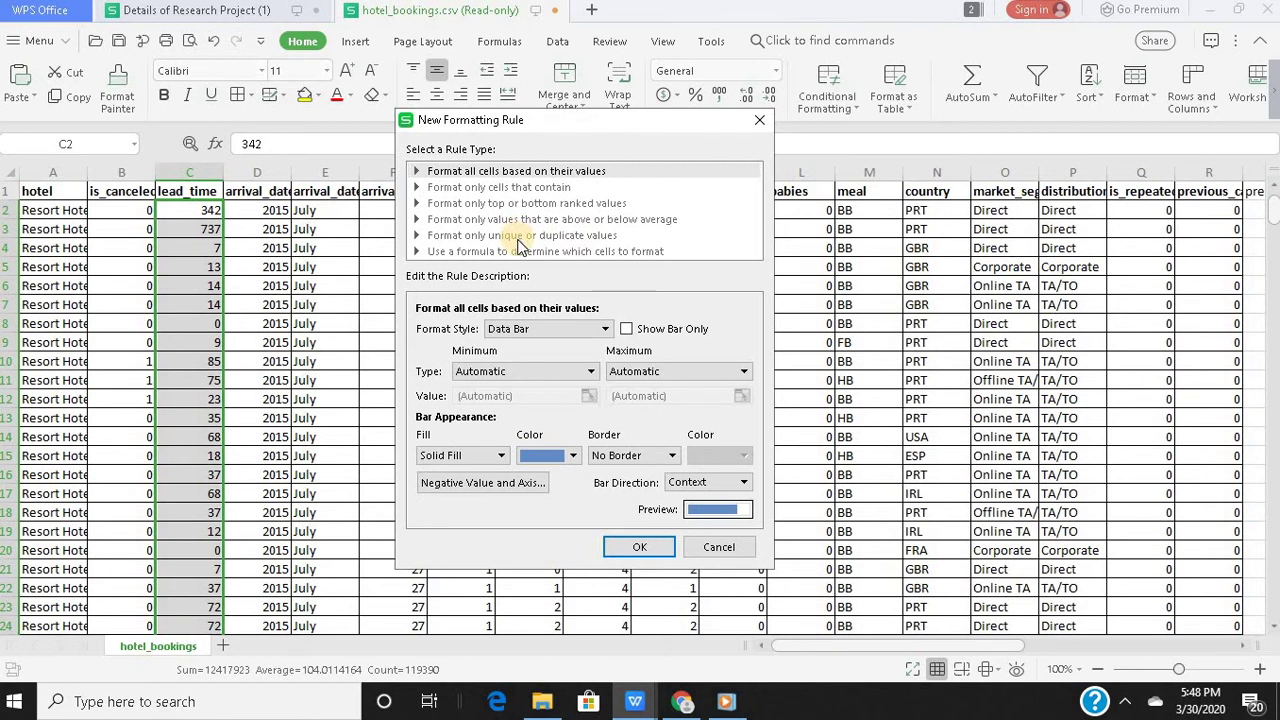
pyautogui.click(520, 237)
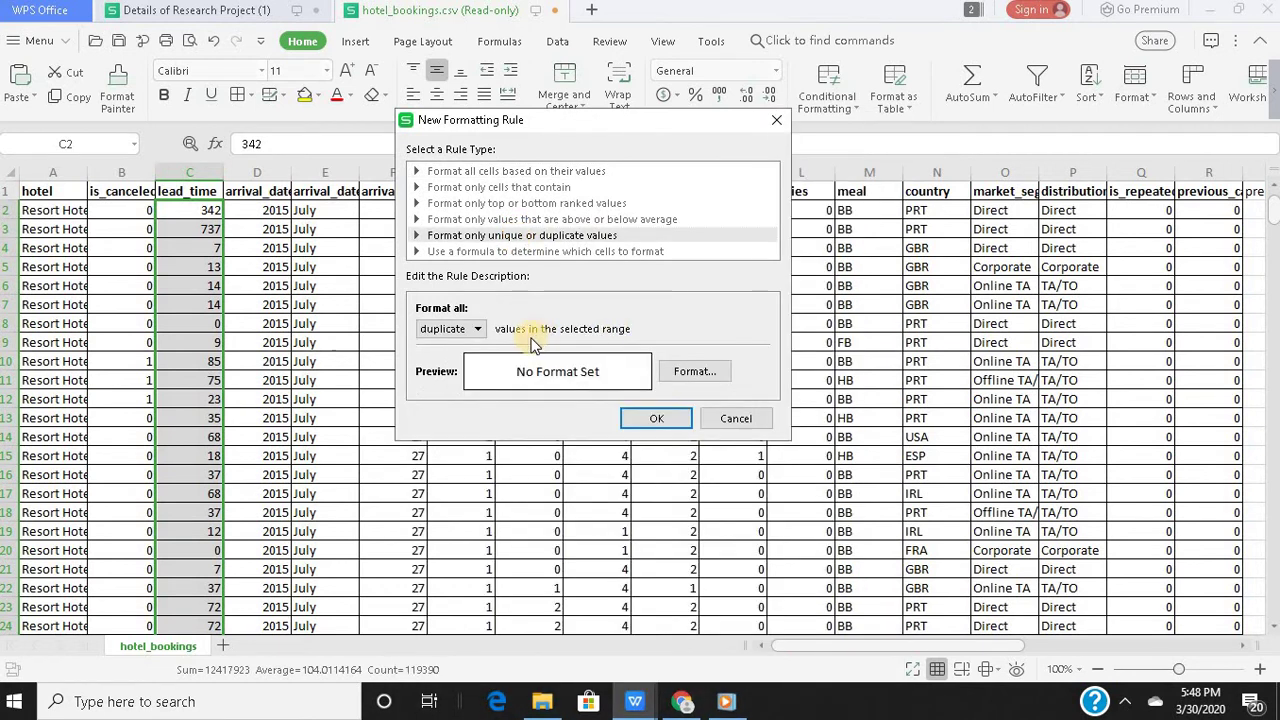
# Set the duplicate-value rule's background to green, apply it, and review the highlighted cells down the lead_time column
pyautogui.click(677, 368)
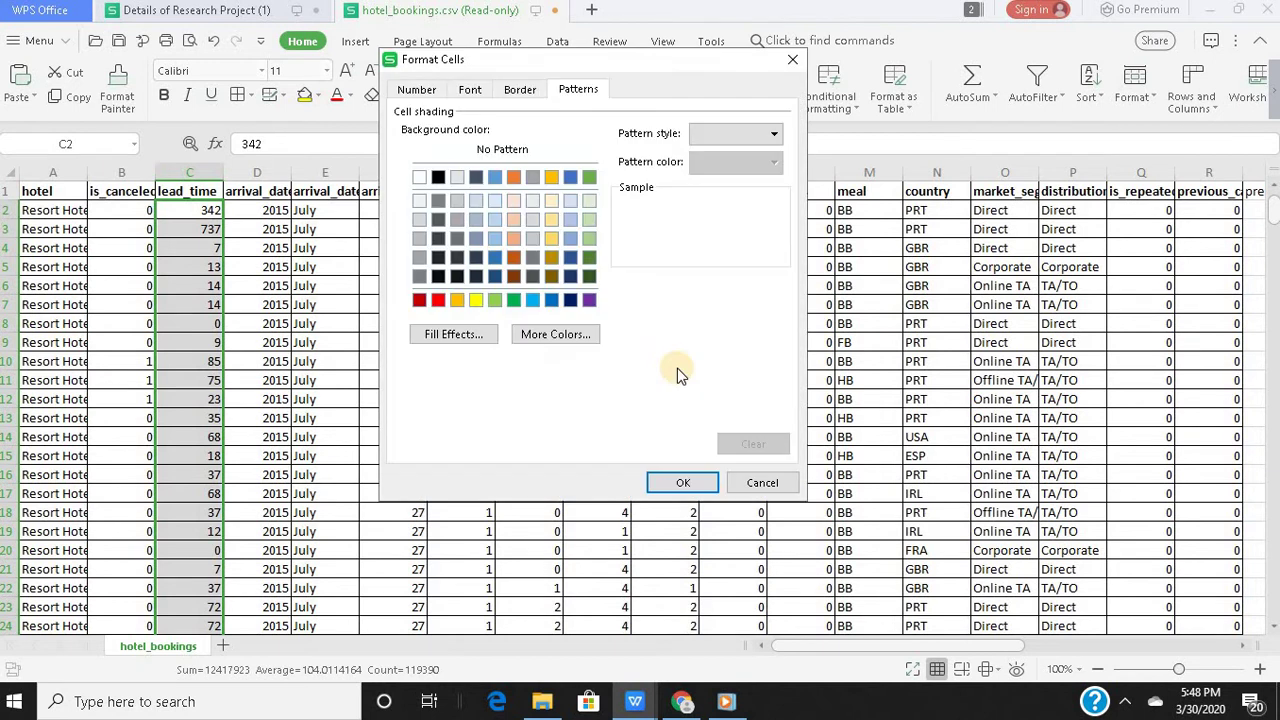
pyautogui.click(514, 301)
pyautogui.click(672, 484)
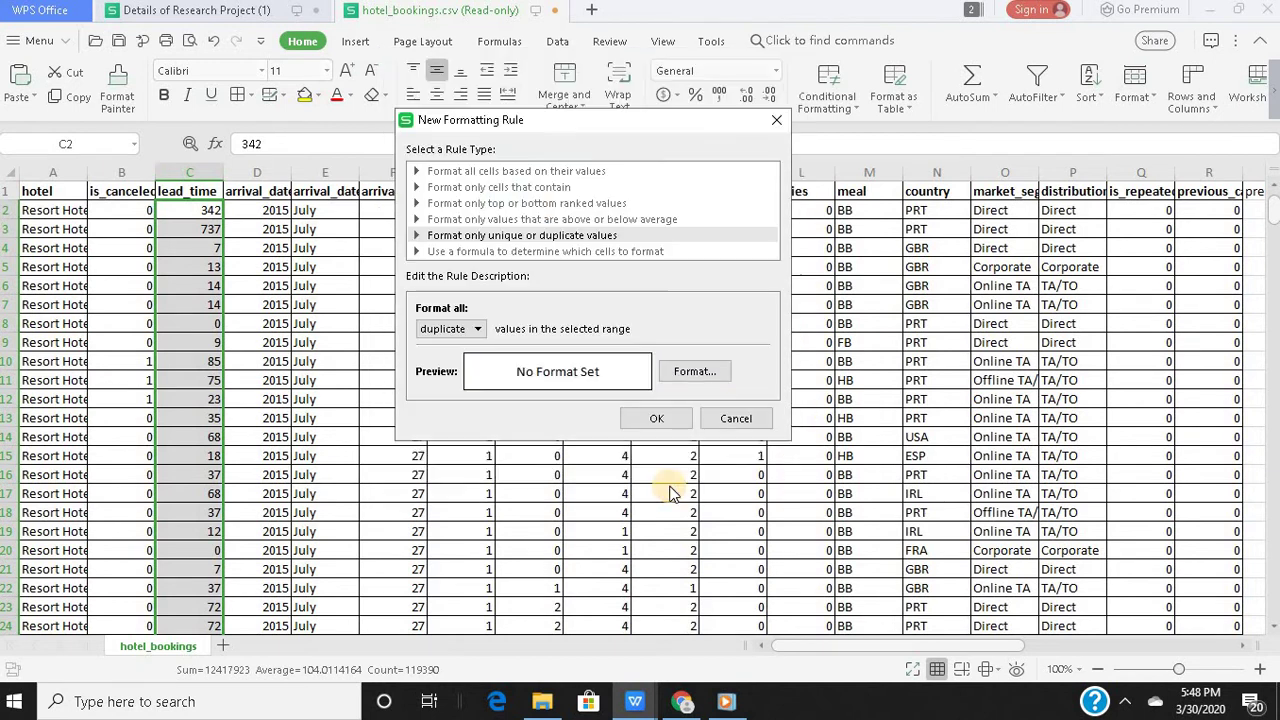
pyautogui.click(656, 418)
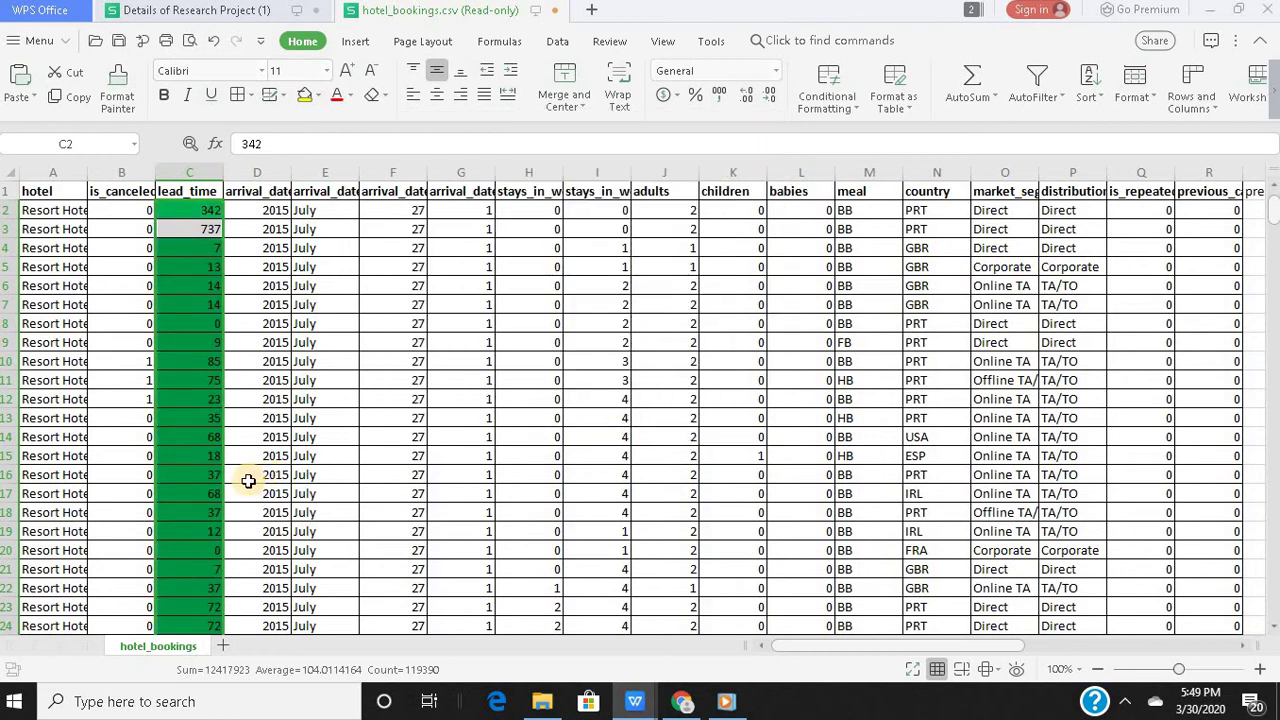
pyautogui.scroll(-20, 202, 493)
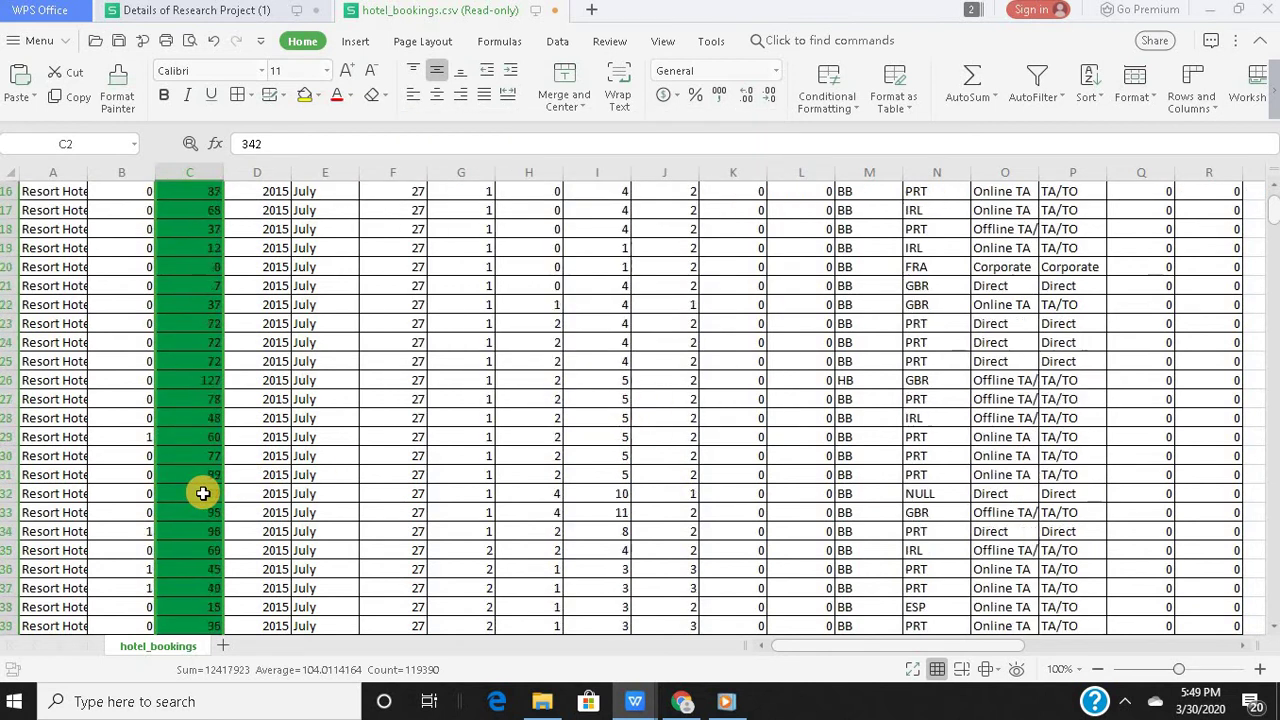
pyautogui.scroll(-20, 202, 493)
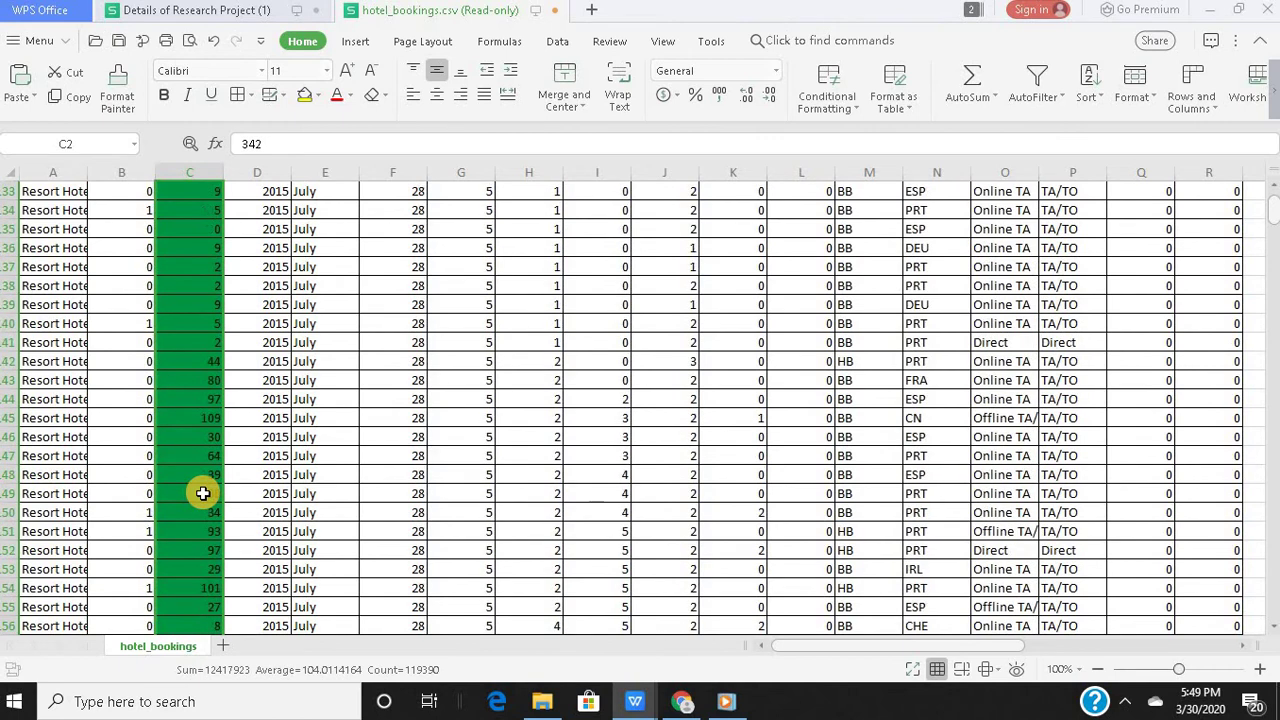
pyautogui.scroll(-20, 202, 493)
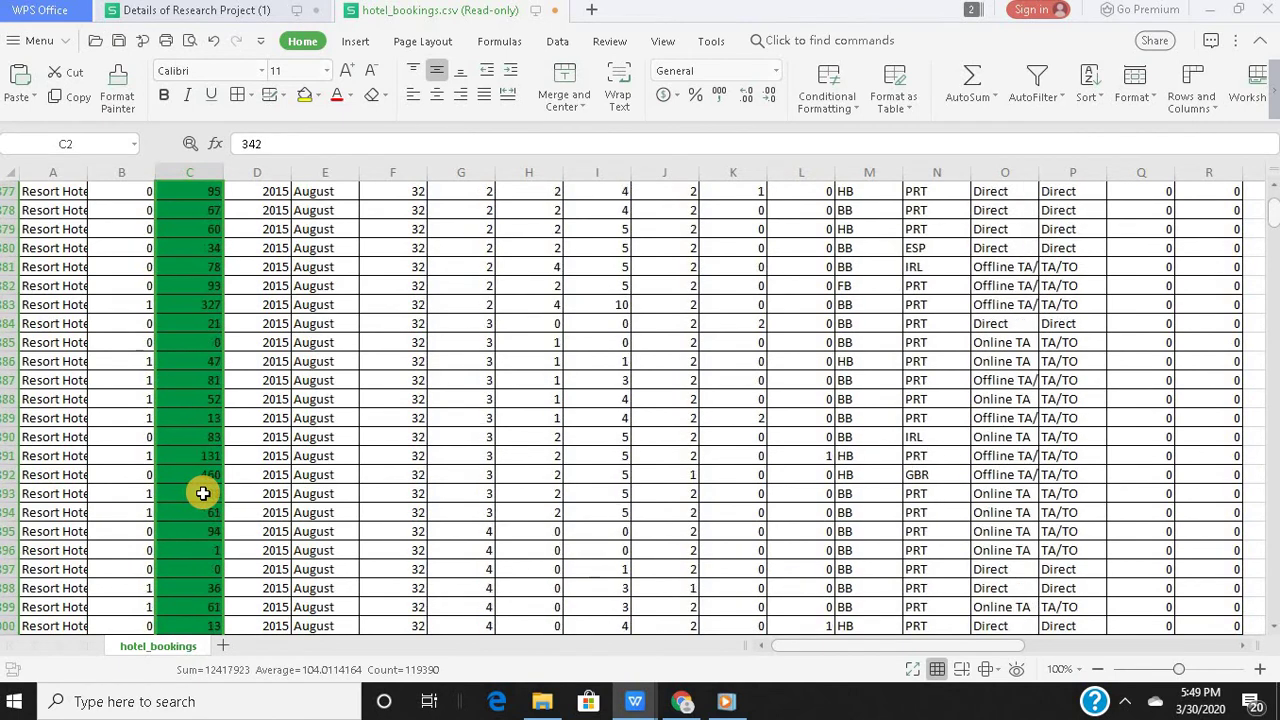
pyautogui.scroll(-20, 202, 493)
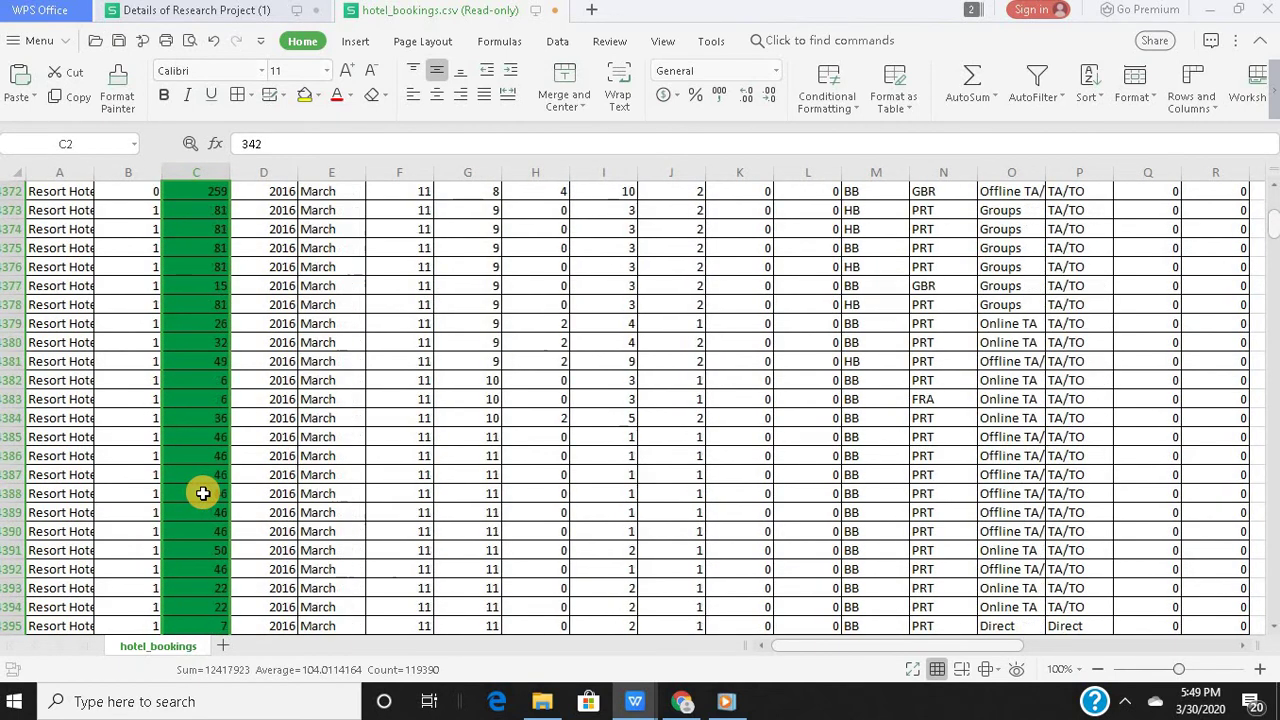
pyautogui.scroll(-20, 202, 493)
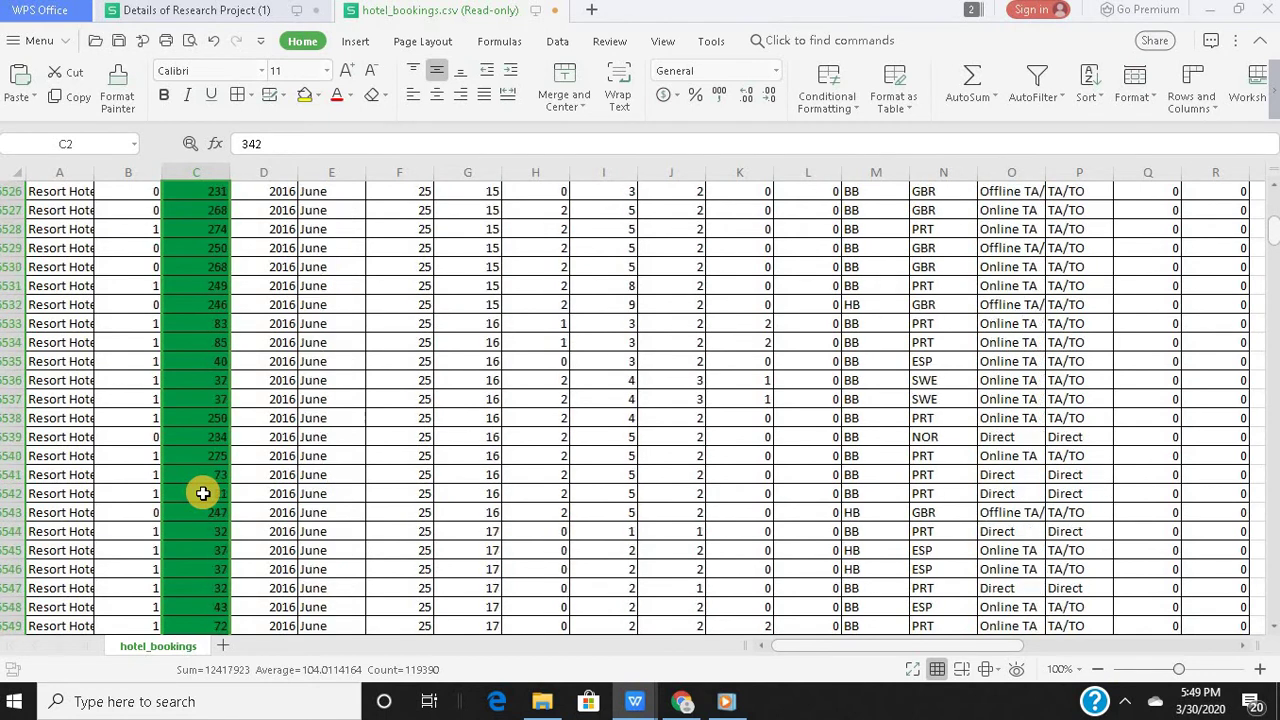
pyautogui.scroll(20, 202, 493)
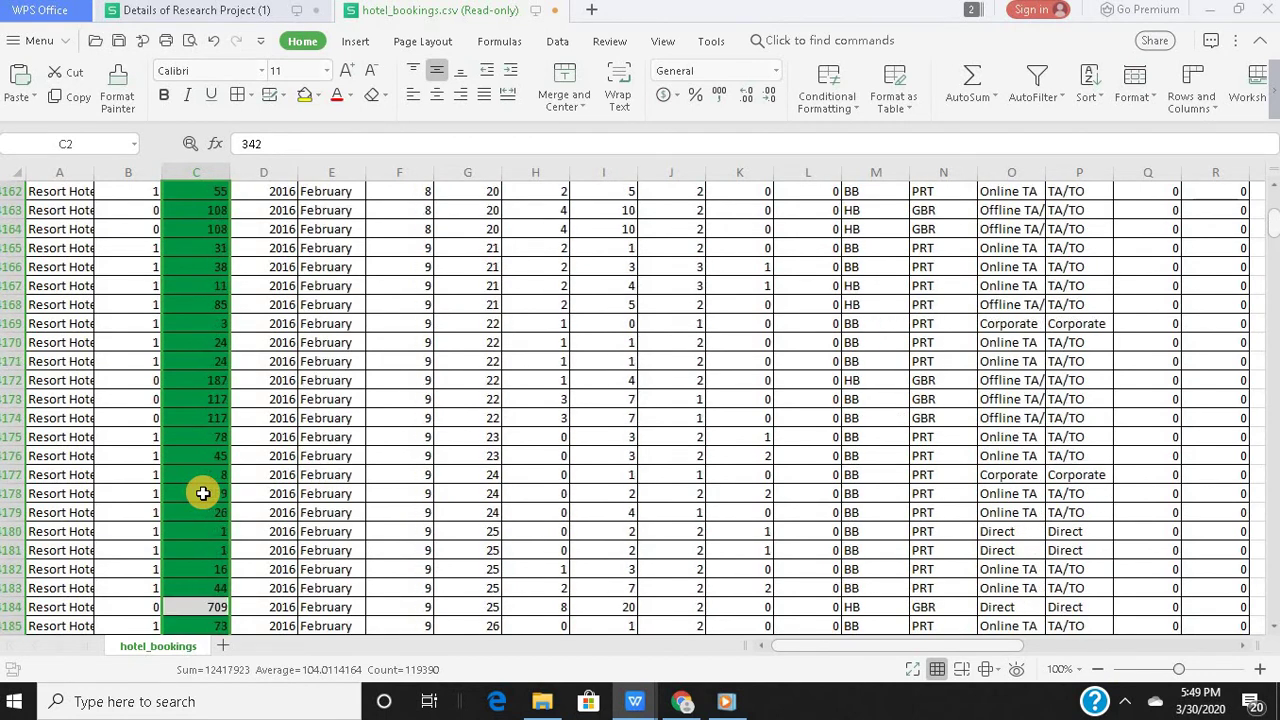
pyautogui.scroll(20, 219, 509)
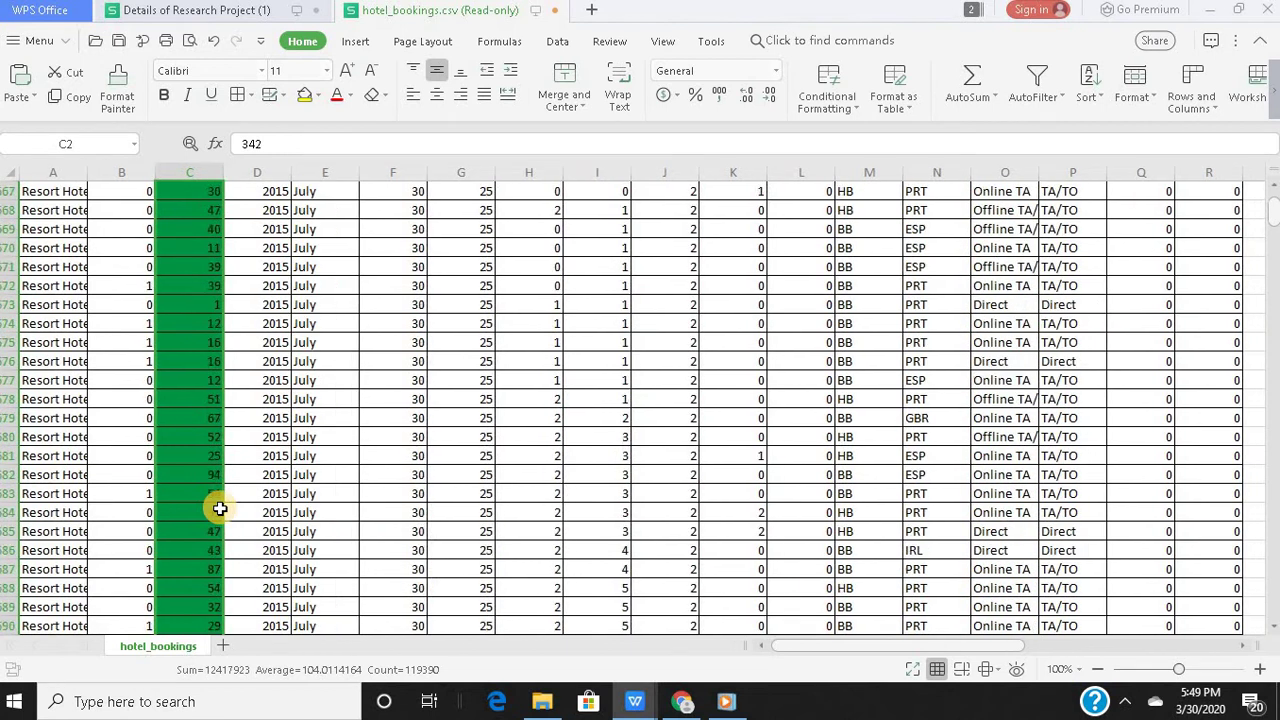
# Clear the duplicate-value rule from the selected lead_time cells
pyautogui.click(849, 114)
pyautogui.moveTo(921, 213)
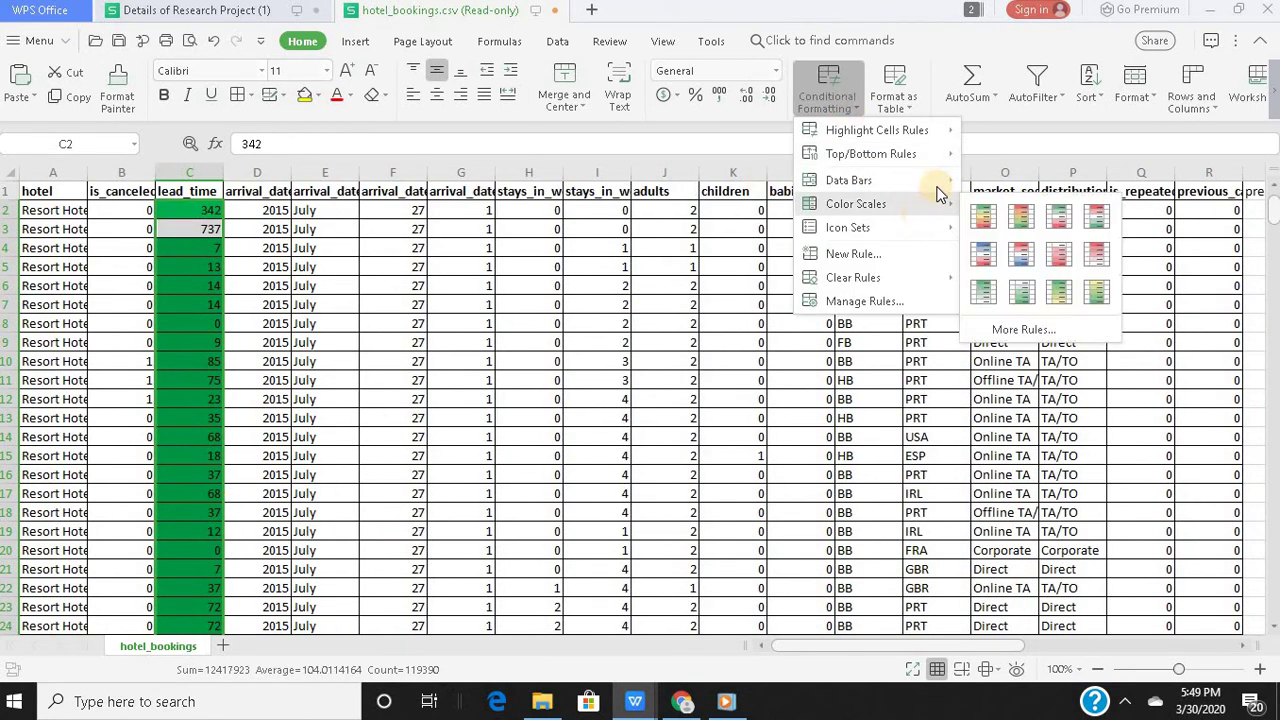
pyautogui.moveTo(936, 184)
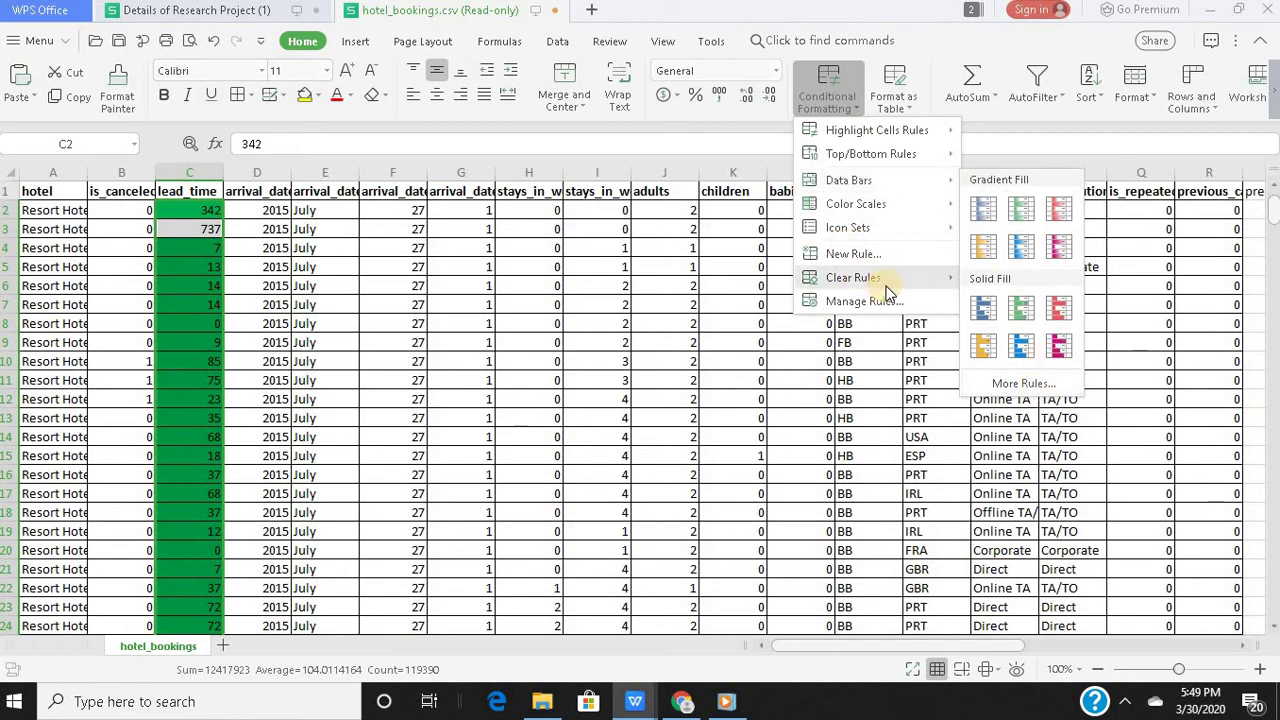
pyautogui.moveTo(872, 278)
pyautogui.click(980, 275)
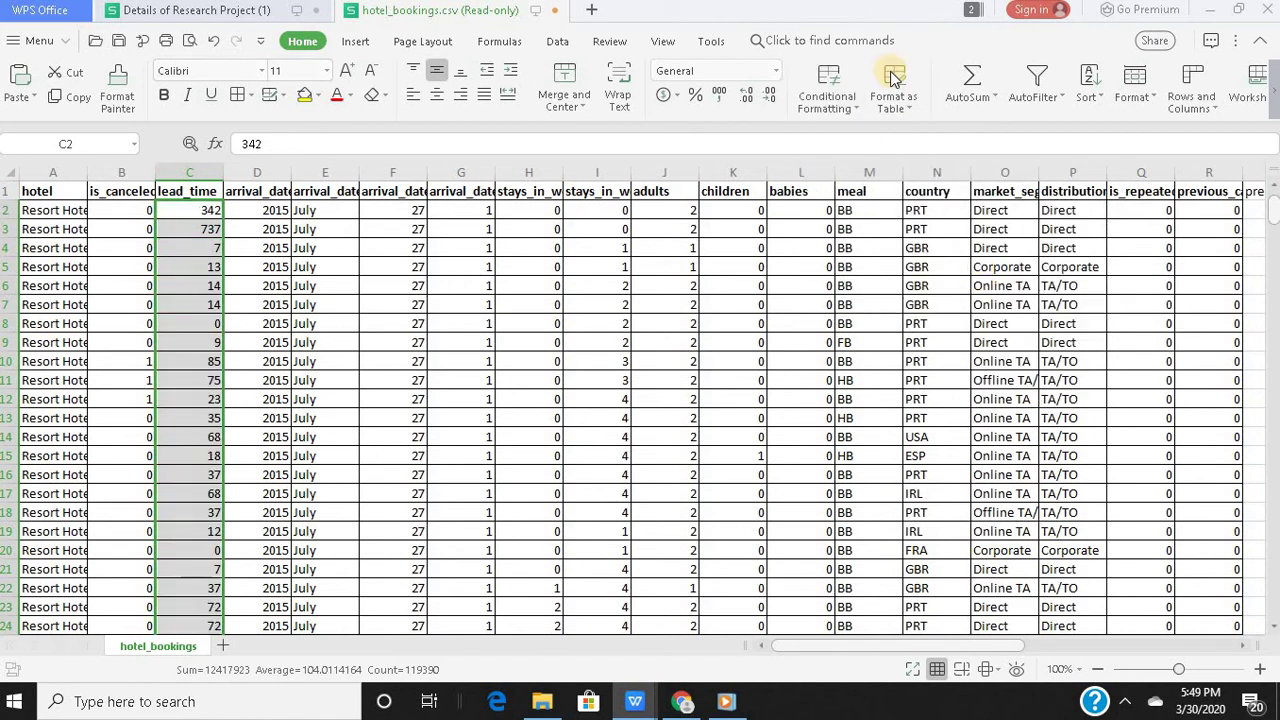
# Create a new lead_time formatting rule that formats all unique values in the selected range
pyautogui.click(828, 95)
pyautogui.moveTo(905, 181)
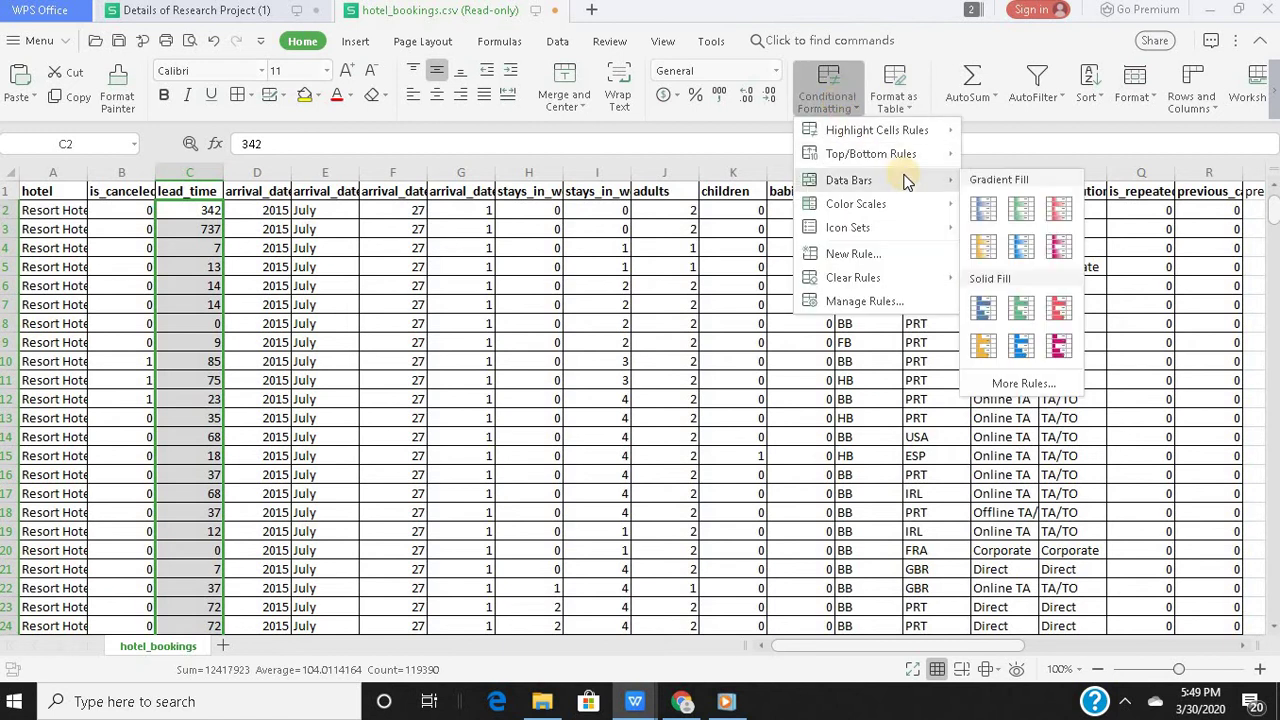
pyautogui.click(1025, 384)
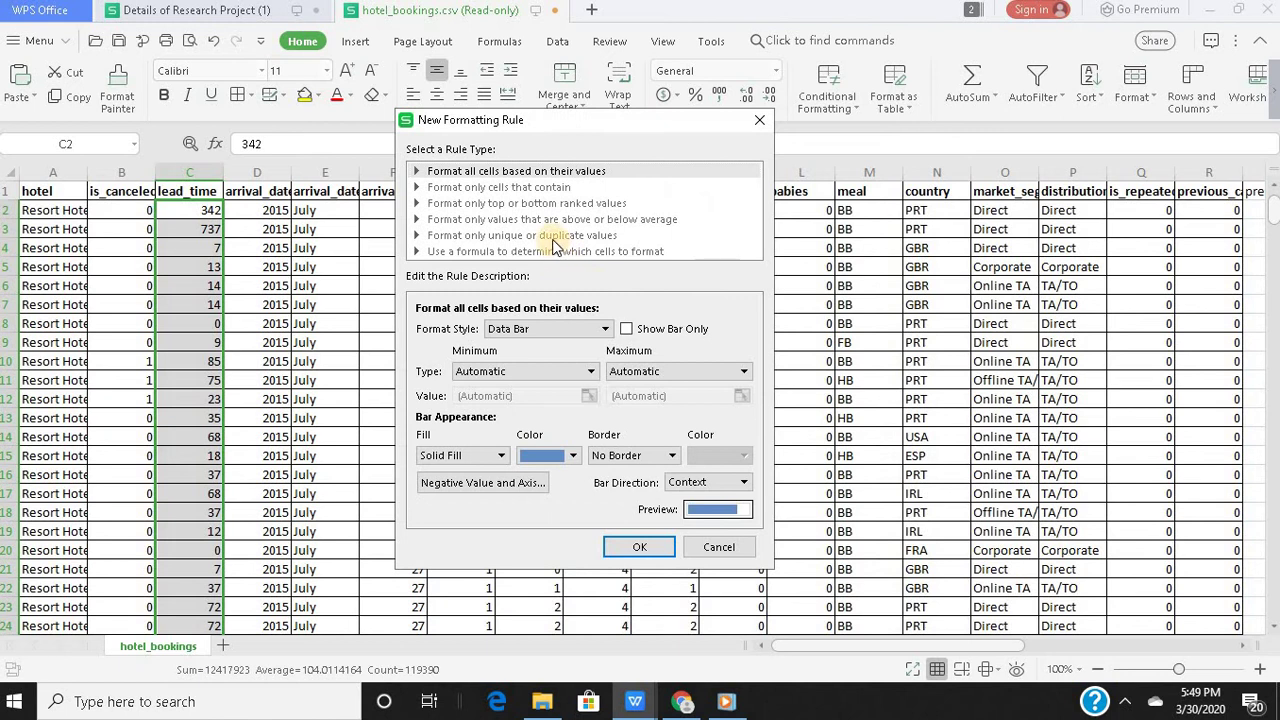
pyautogui.click(552, 238)
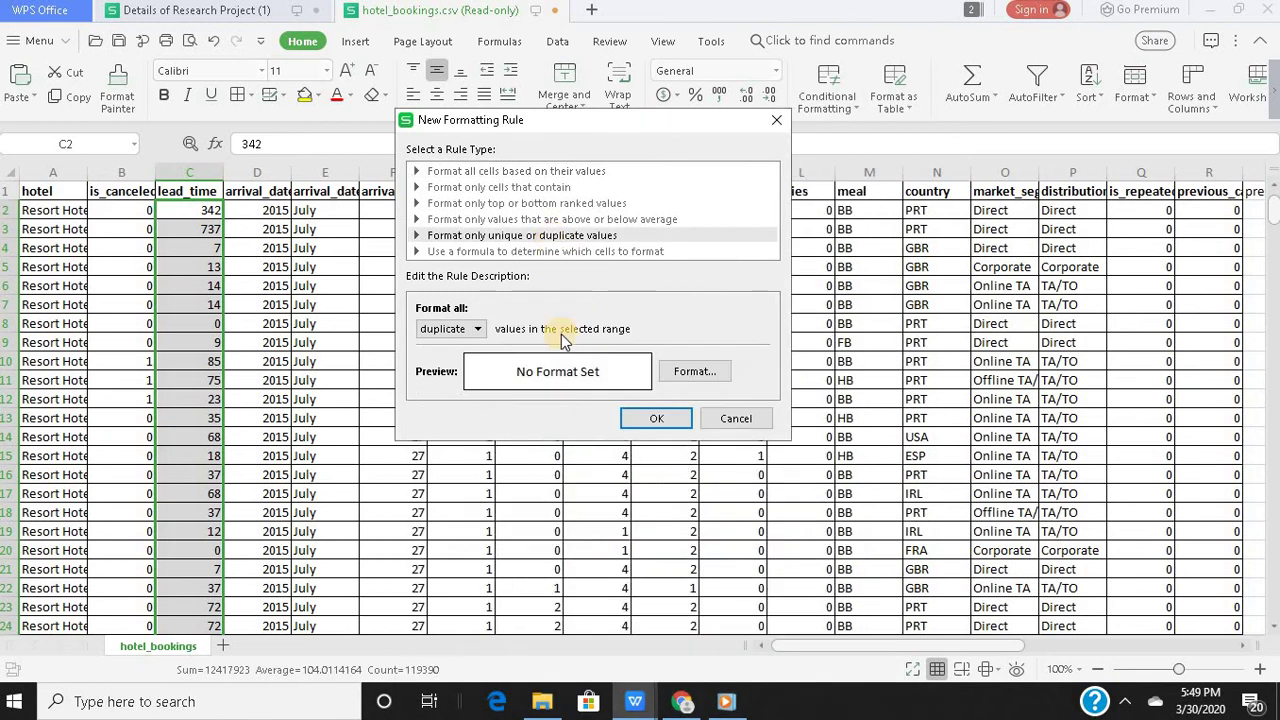
pyautogui.click(478, 329)
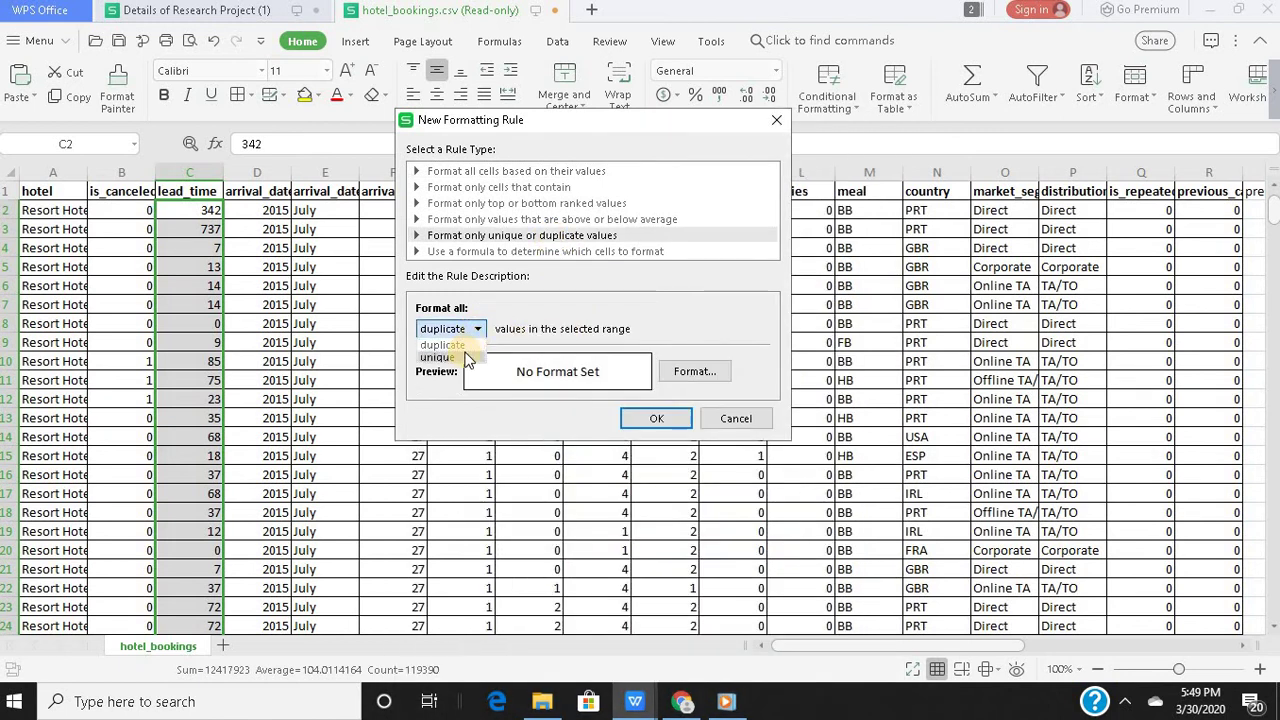
pyautogui.click(440, 357)
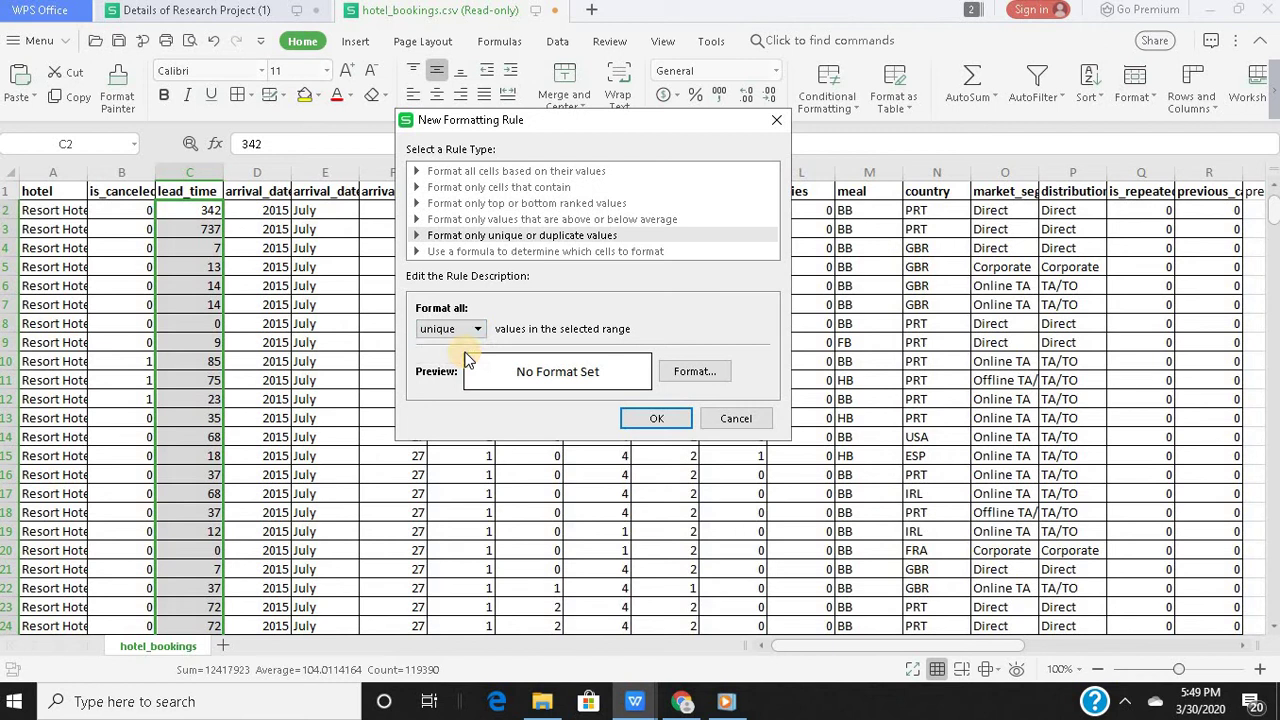
# Set the unique-value rule's background to purple, apply it, and review the lead_time column for highlighted cells
pyautogui.click(695, 371)
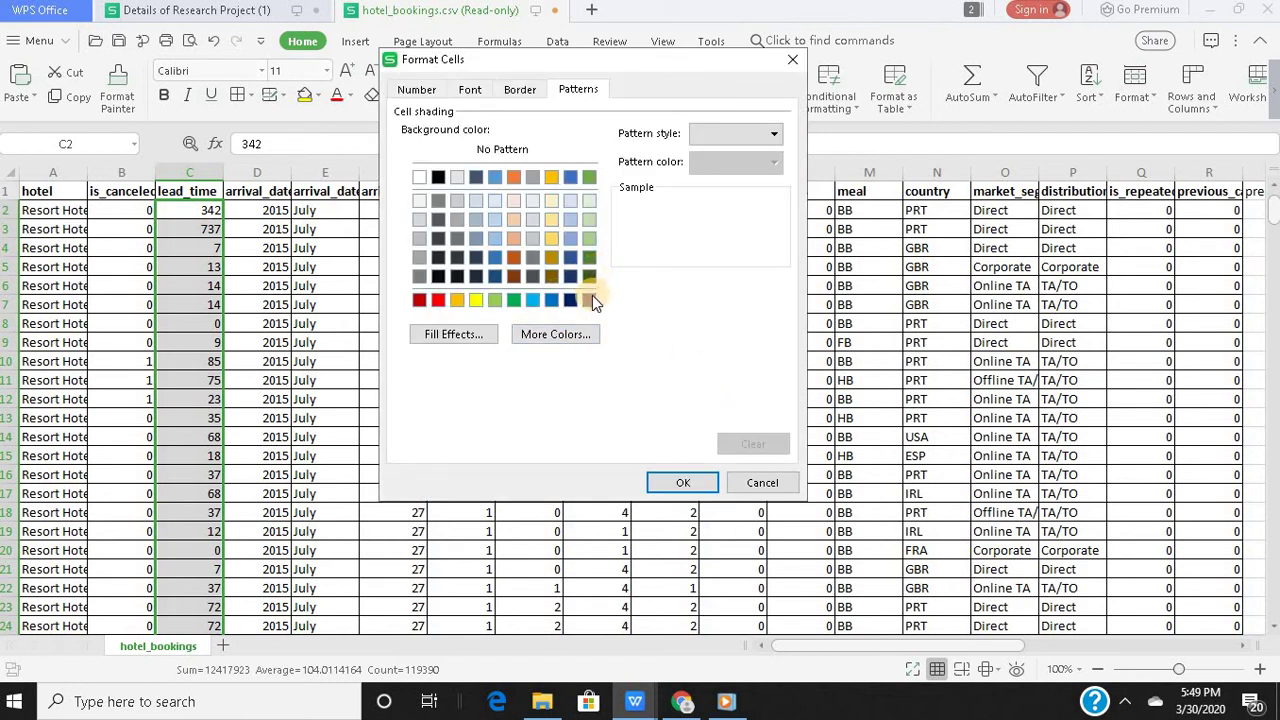
pyautogui.click(589, 300)
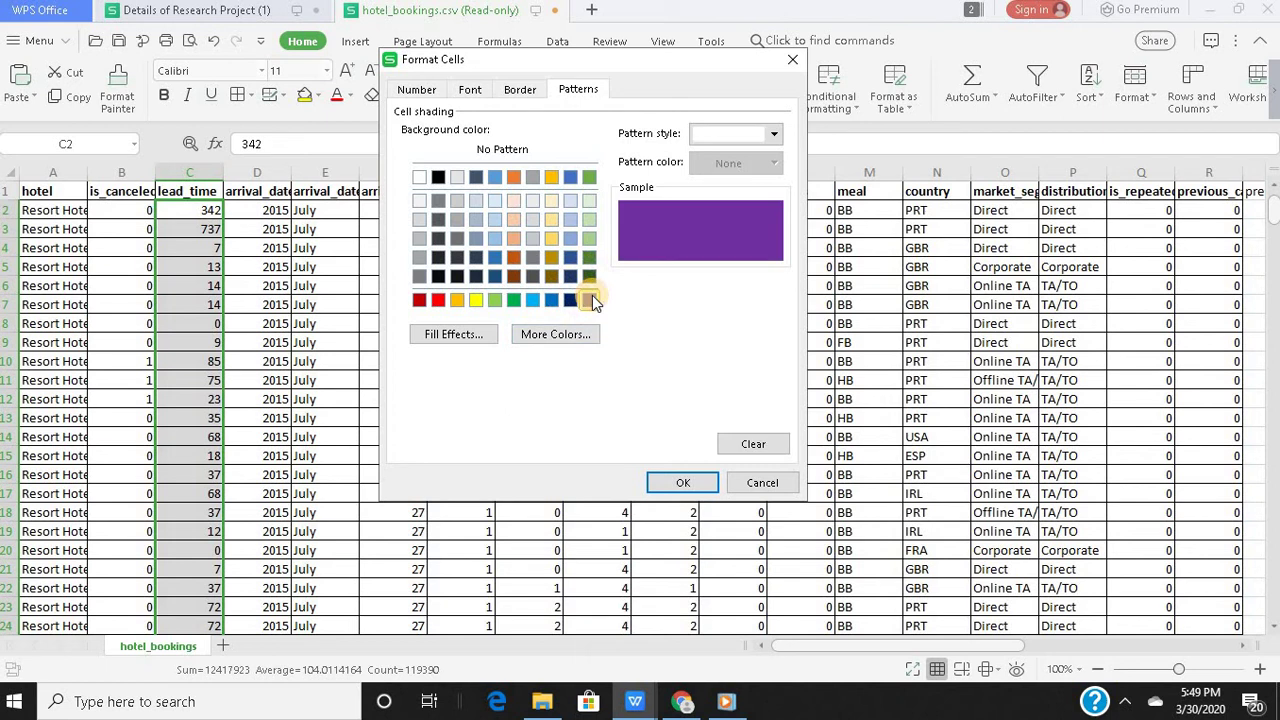
pyautogui.click(681, 483)
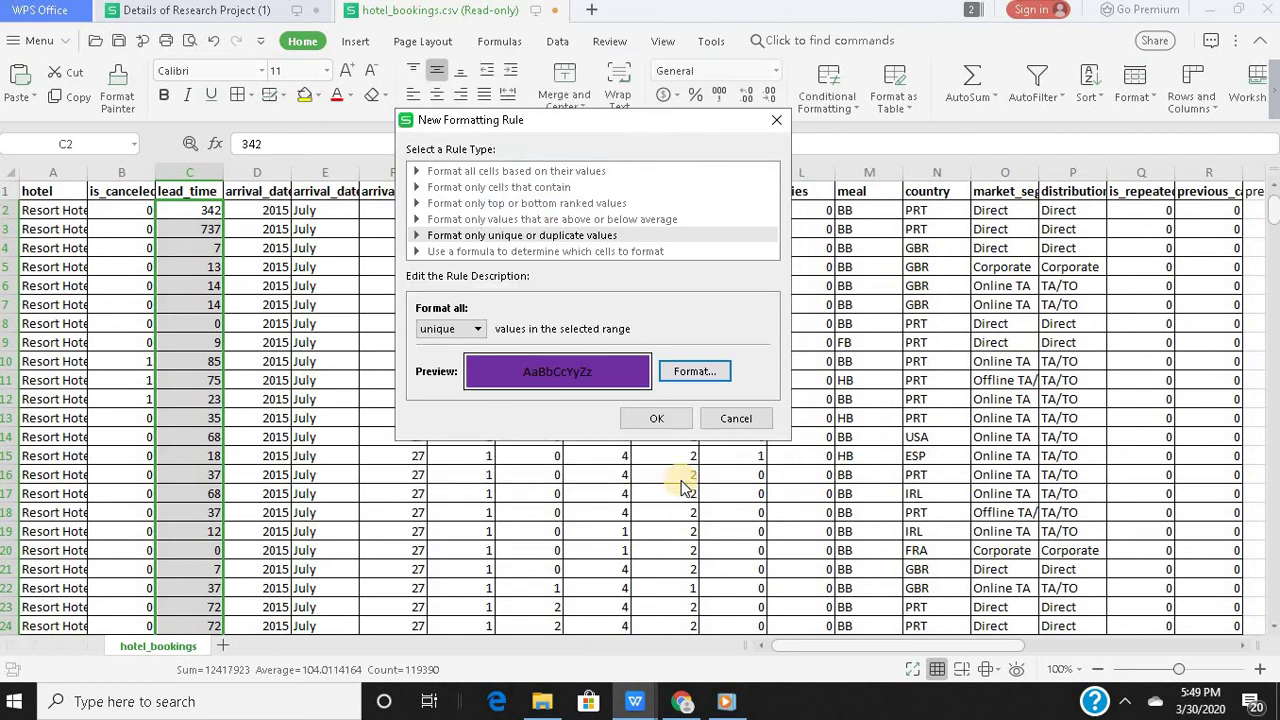
pyautogui.click(663, 418)
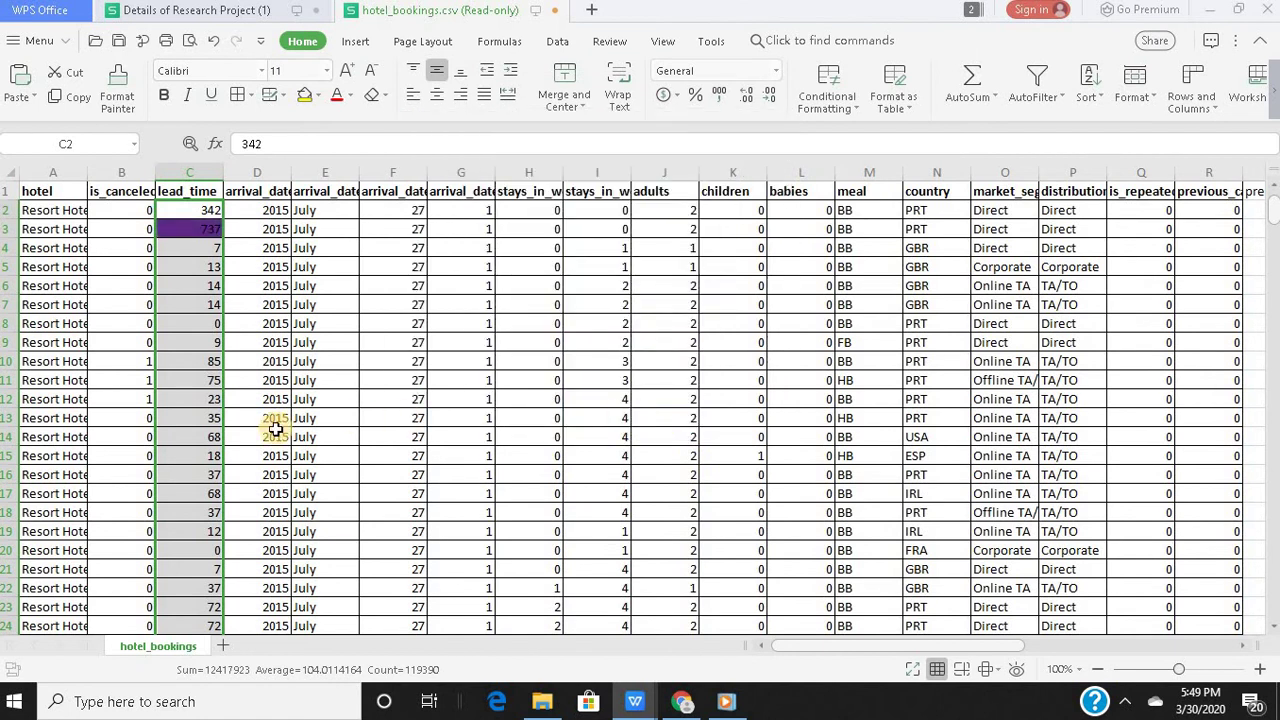
pyautogui.scroll(-20, 217, 437)
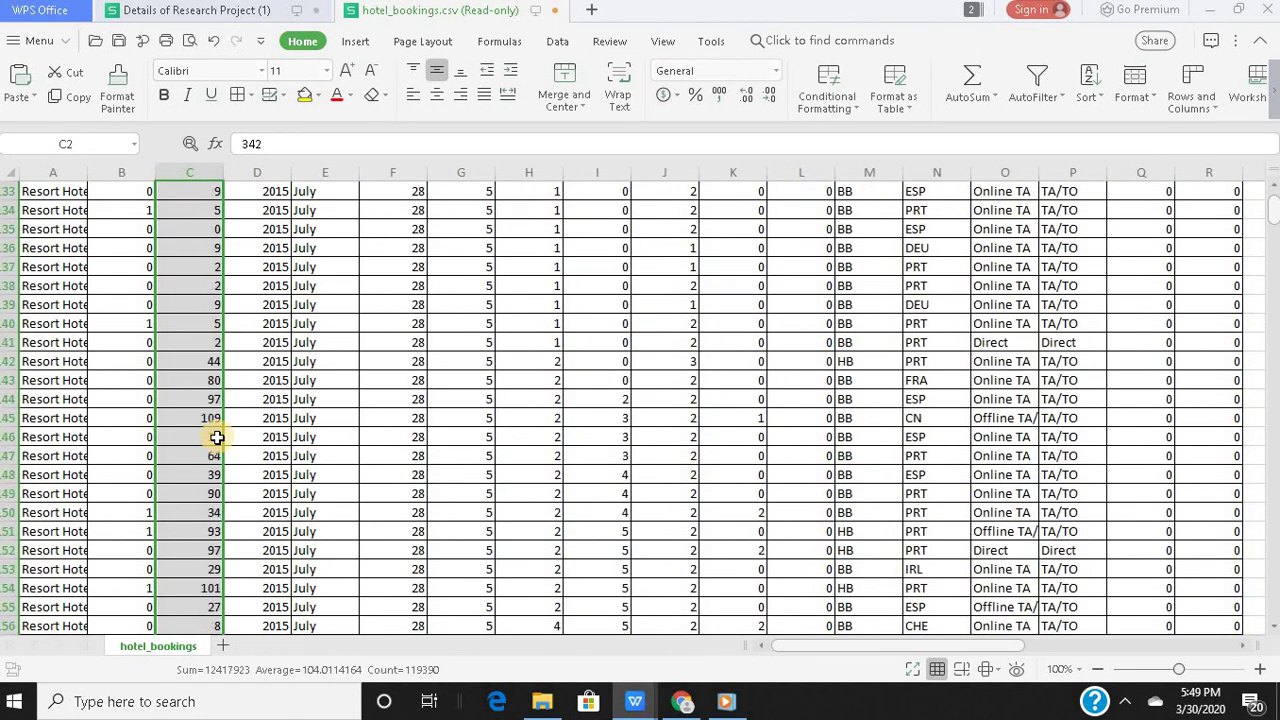
pyautogui.scroll(-20, 217, 437)
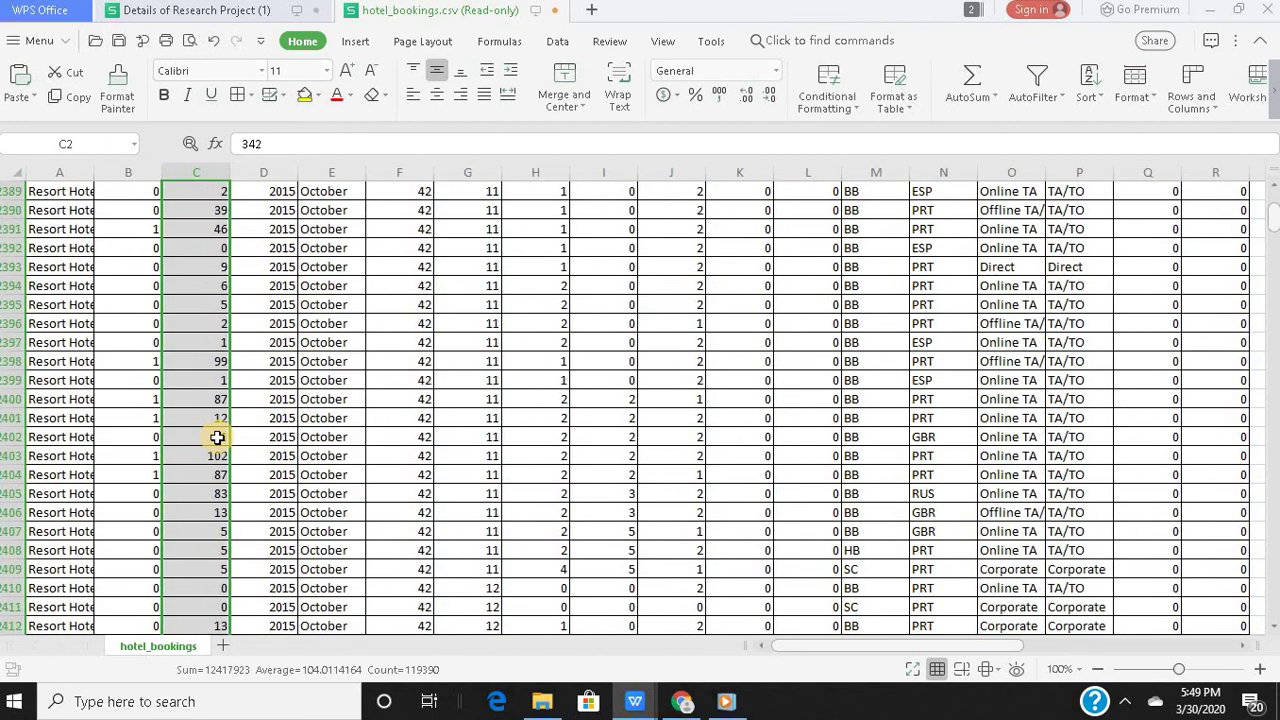
pyautogui.scroll(-20, 217, 437)
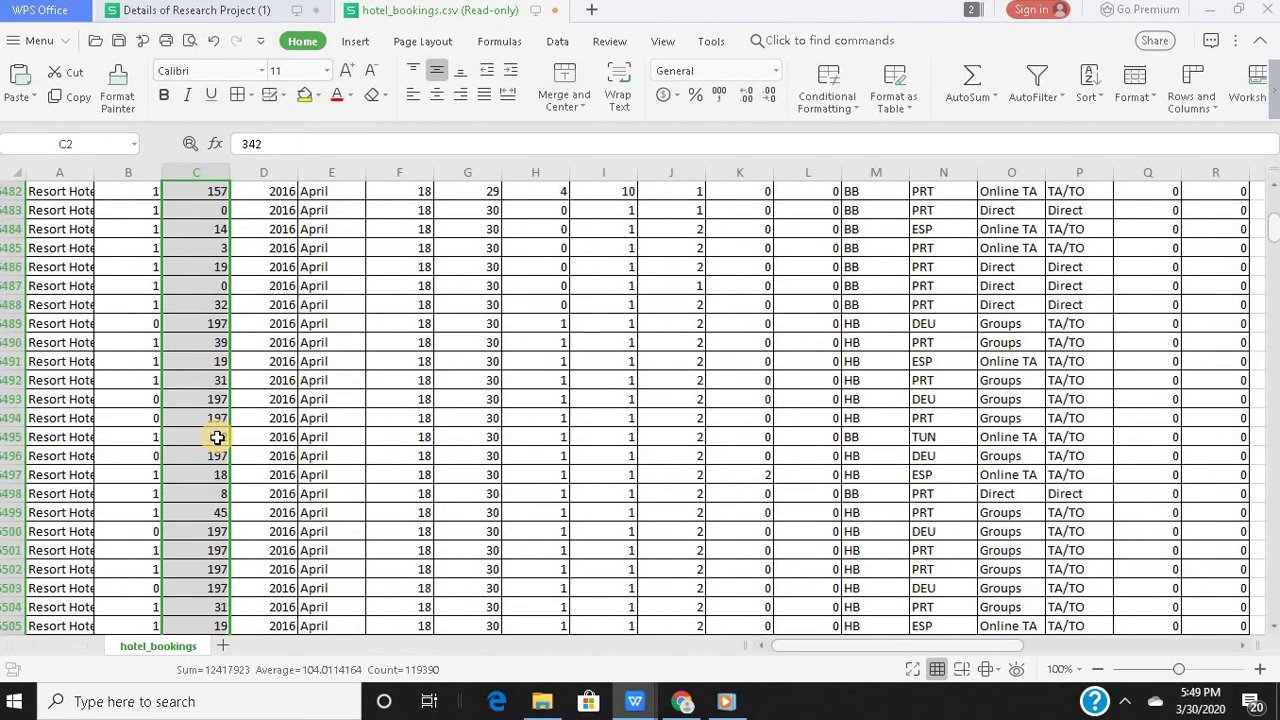
pyautogui.scroll(-20, 217, 437)
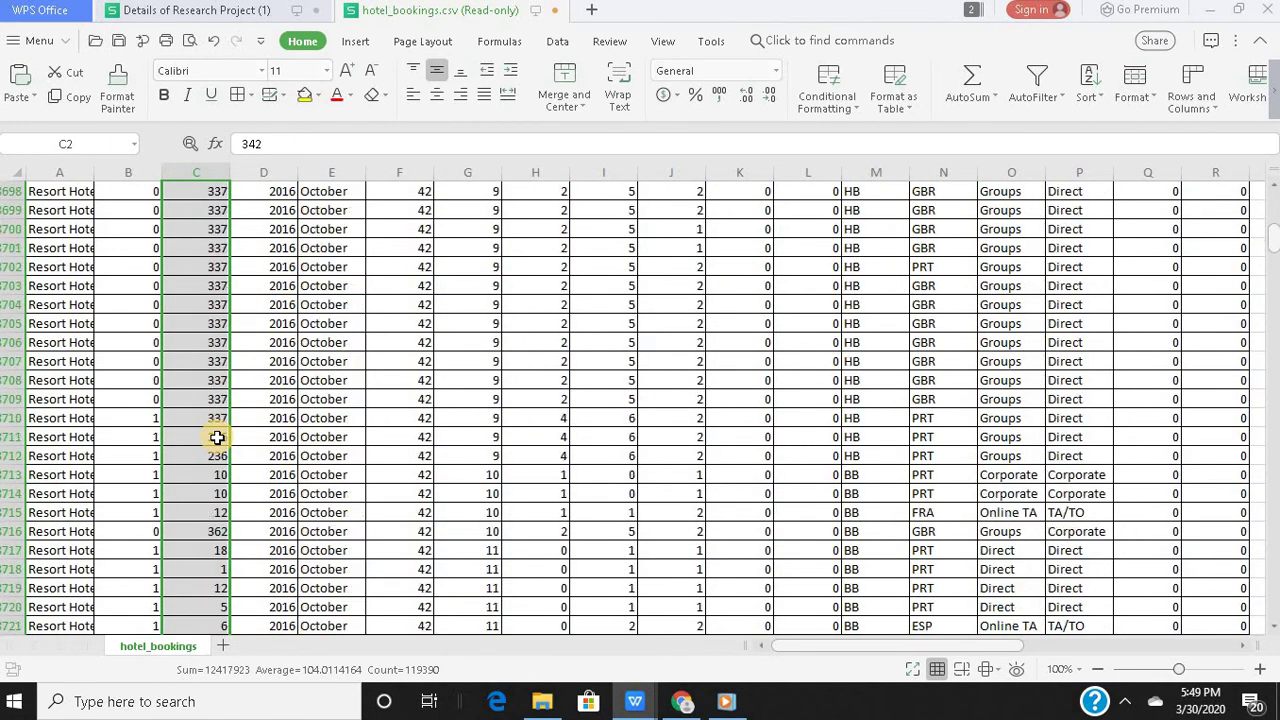
pyautogui.scroll(-20, 217, 437)
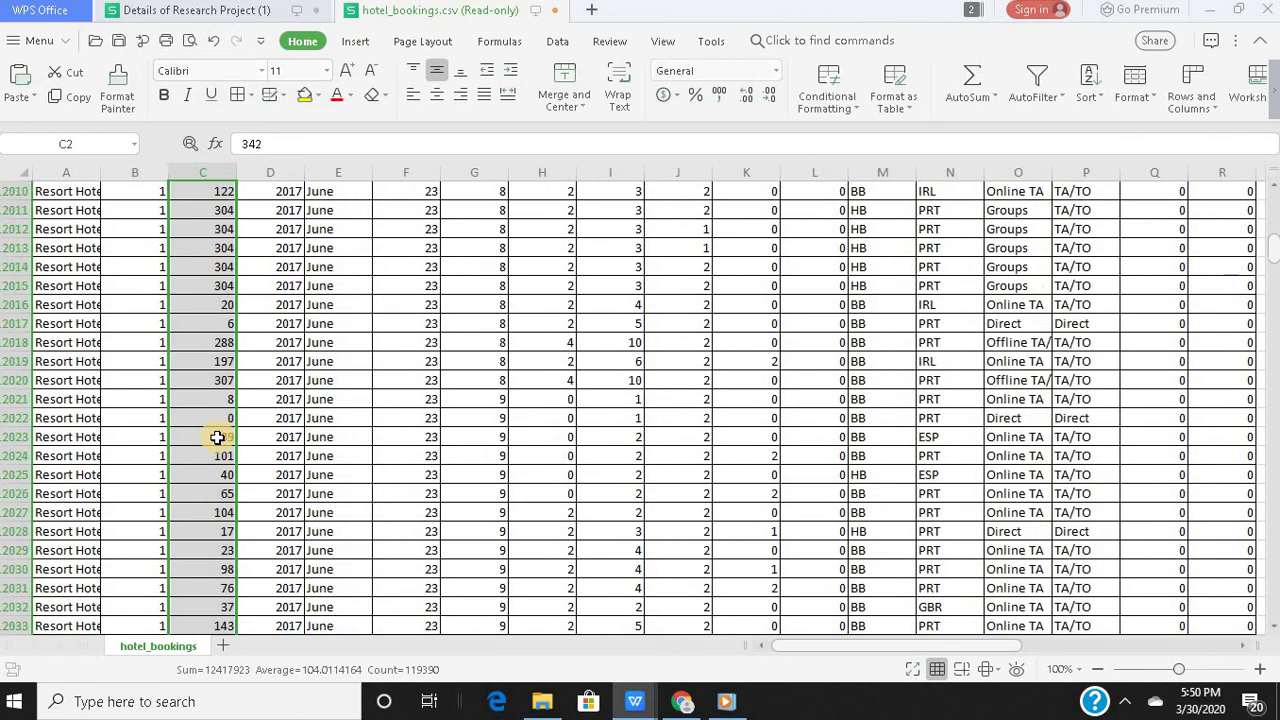
pyautogui.scroll(20, 217, 440)
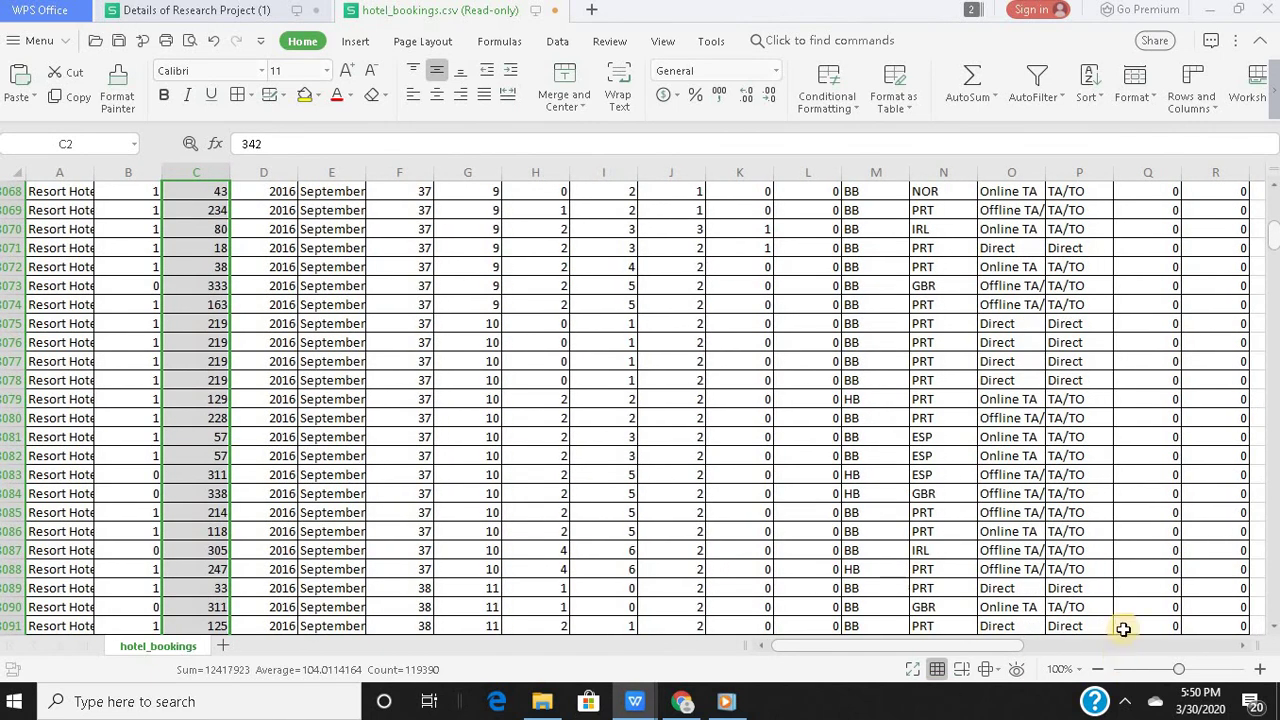